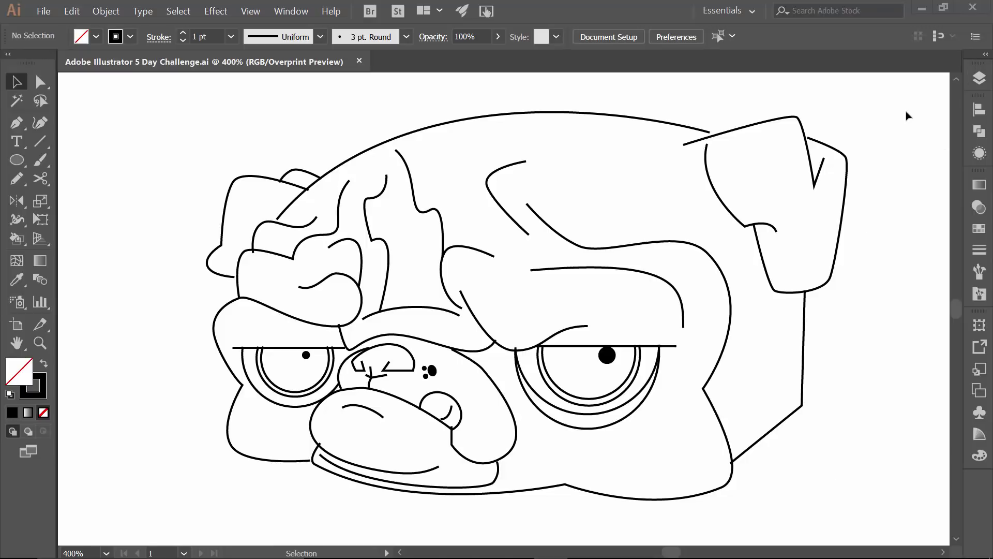
Duplicate the DRAWING with Mouse layer and hide the original as a backup copy
{"action": "left_click", "coordinate": [983, 81]}
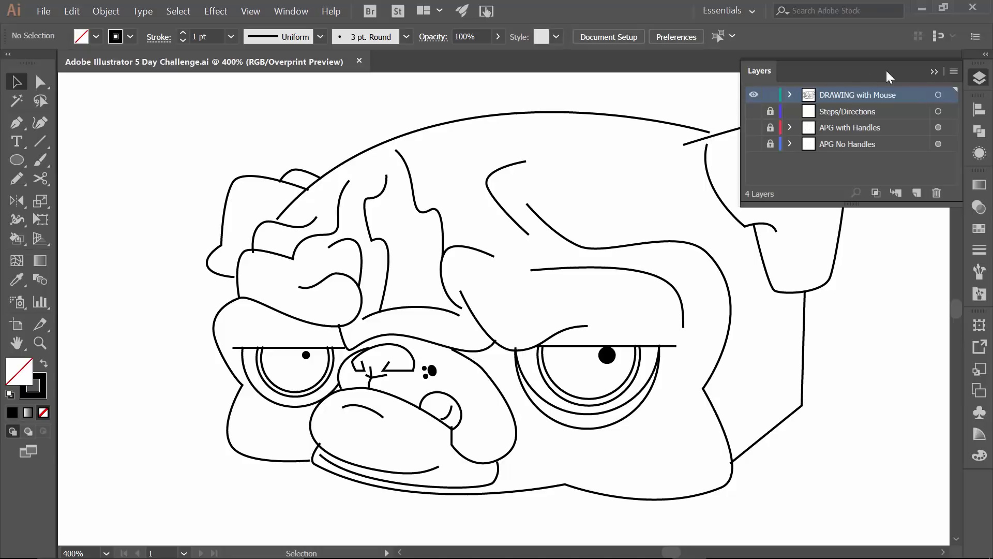
{"action": "left_click", "coordinate": [953, 72]}
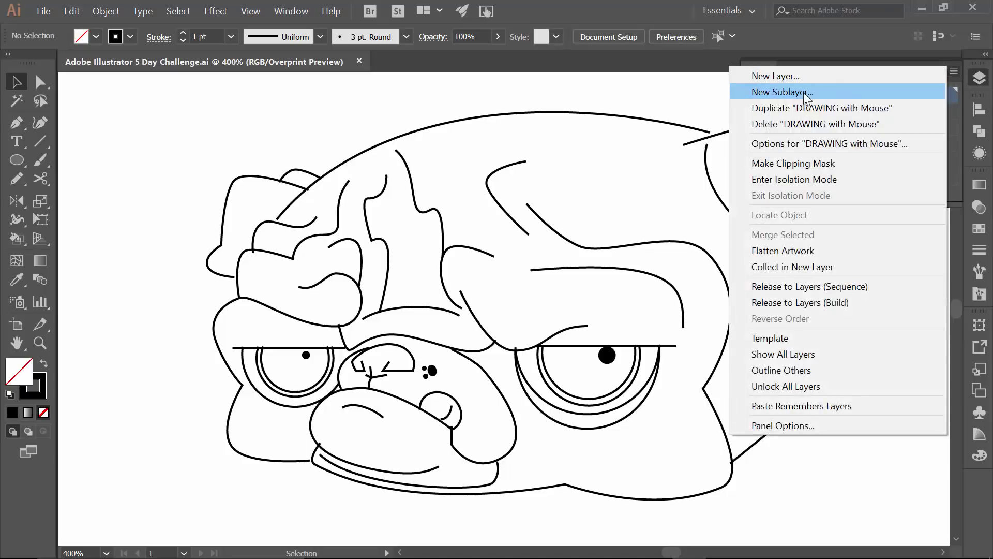
{"action": "left_click", "coordinate": [768, 109]}
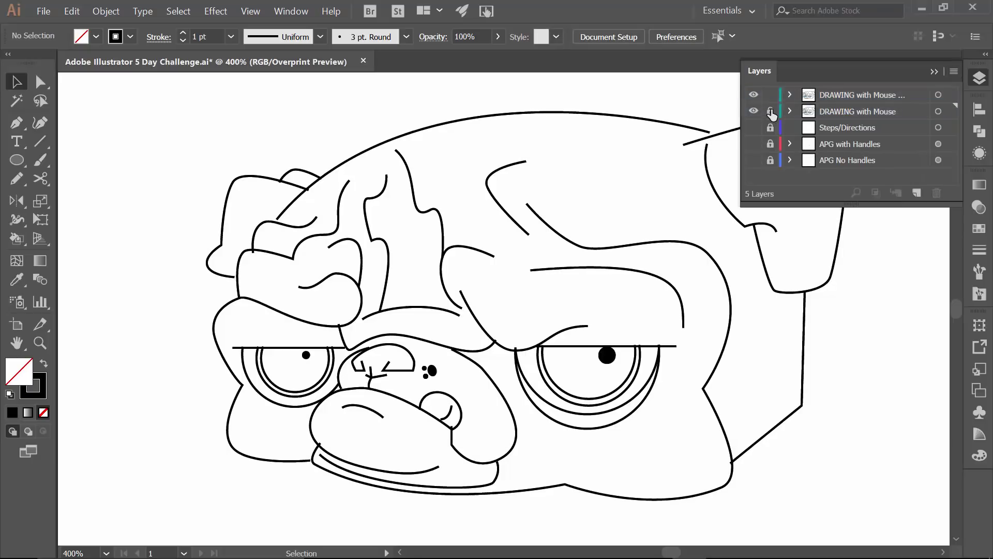
{"action": "left_click", "coordinate": [754, 111]}
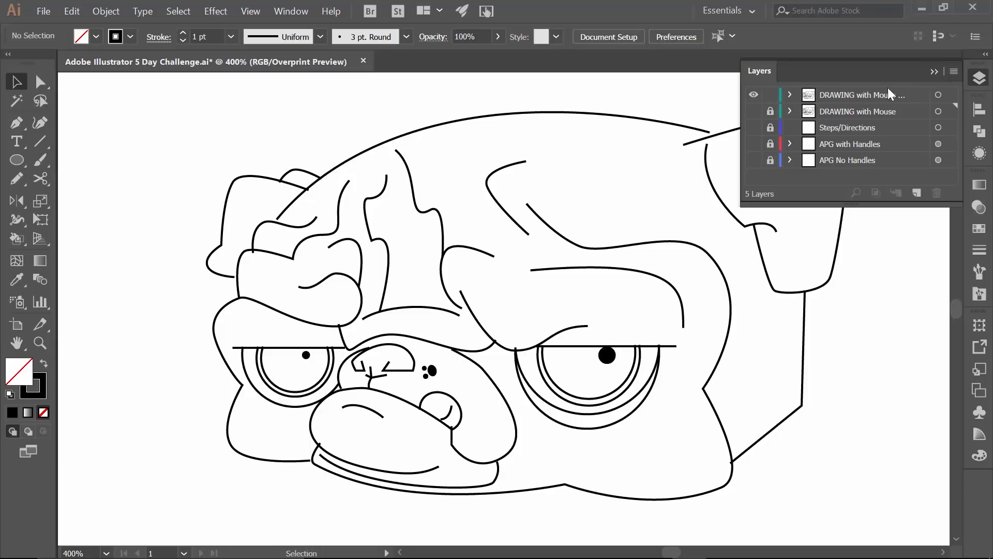
{"action": "left_click", "coordinate": [932, 72]}
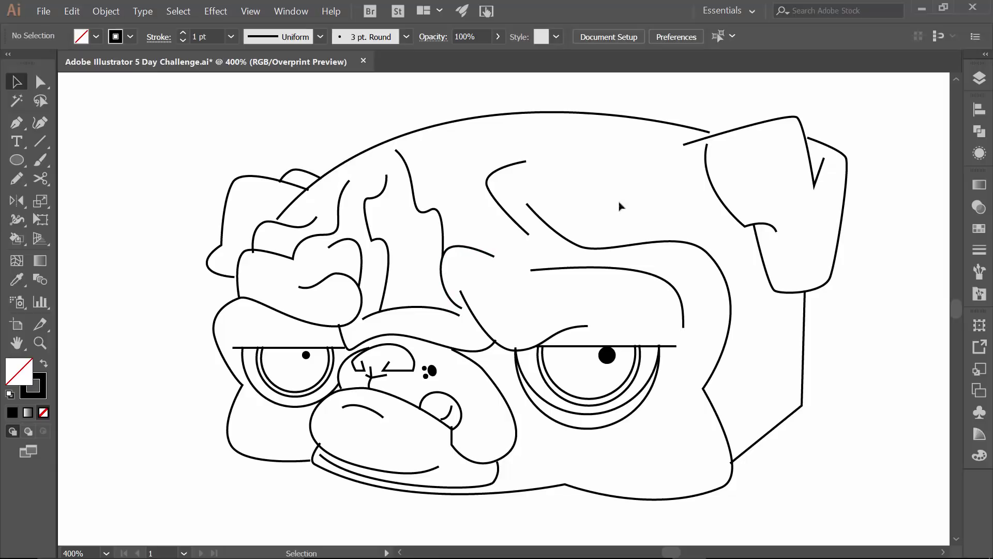
Open the Brushes panel and browse Other Library to Desktop > Brushes, cancelling without loading
{"action": "left_click", "coordinate": [979, 271]}
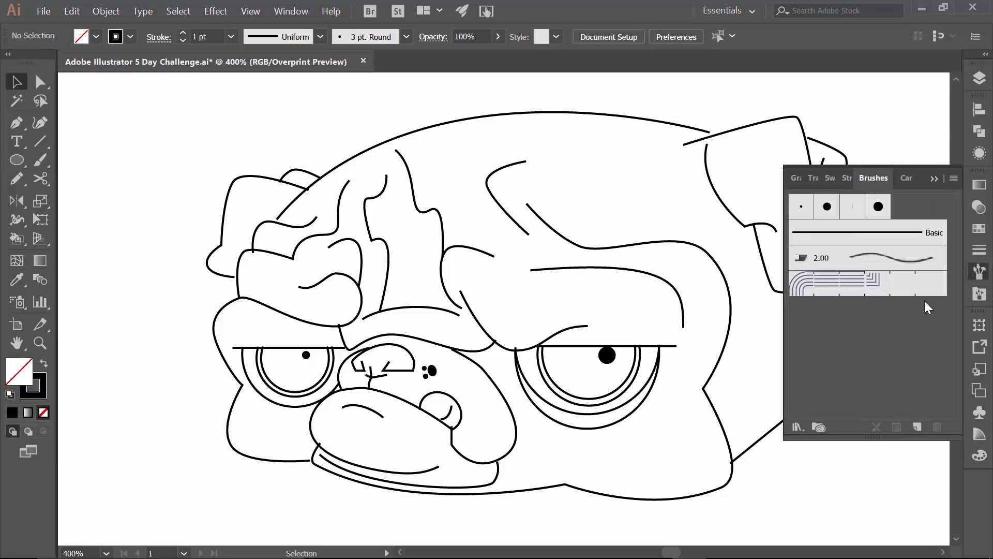
{"action": "left_click", "coordinate": [797, 427]}
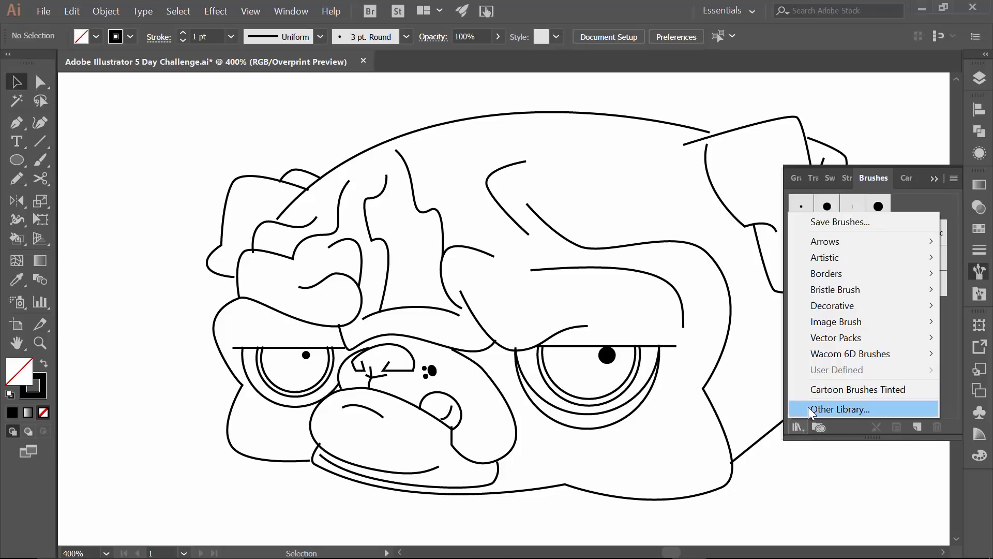
{"action": "left_click", "coordinate": [810, 409]}
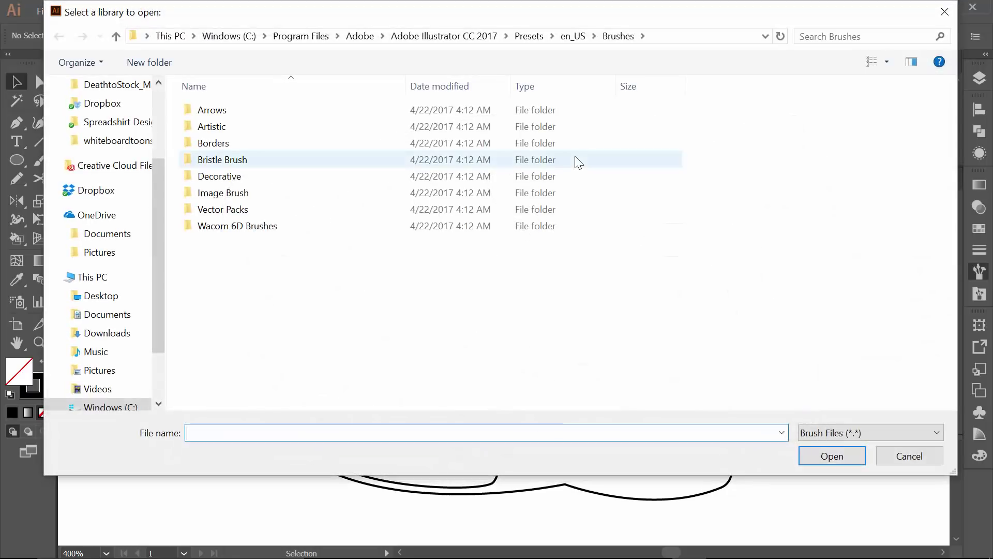
{"action": "left_click", "coordinate": [97, 297]}
{"action": "double_click", "coordinate": [211, 110]}
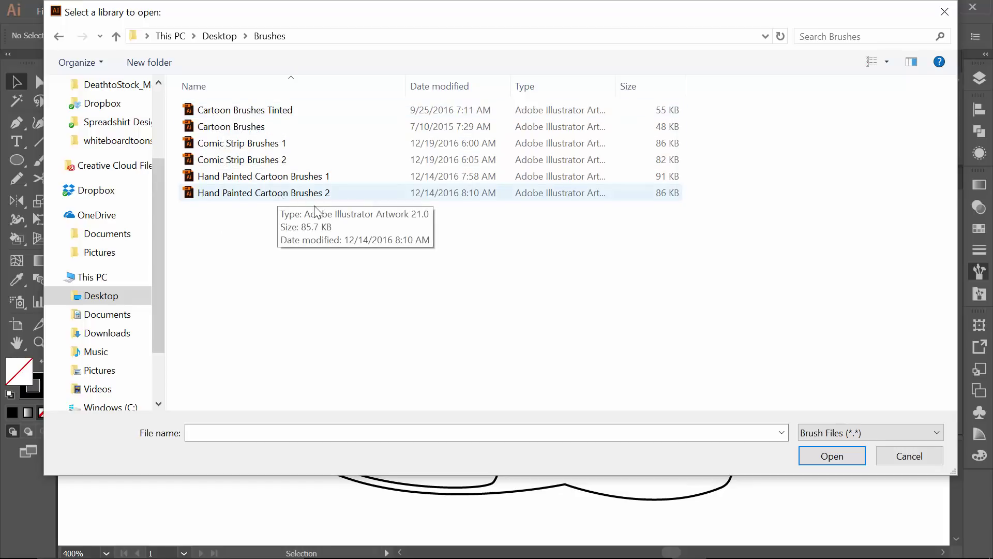
{"action": "left_click", "coordinate": [916, 458]}
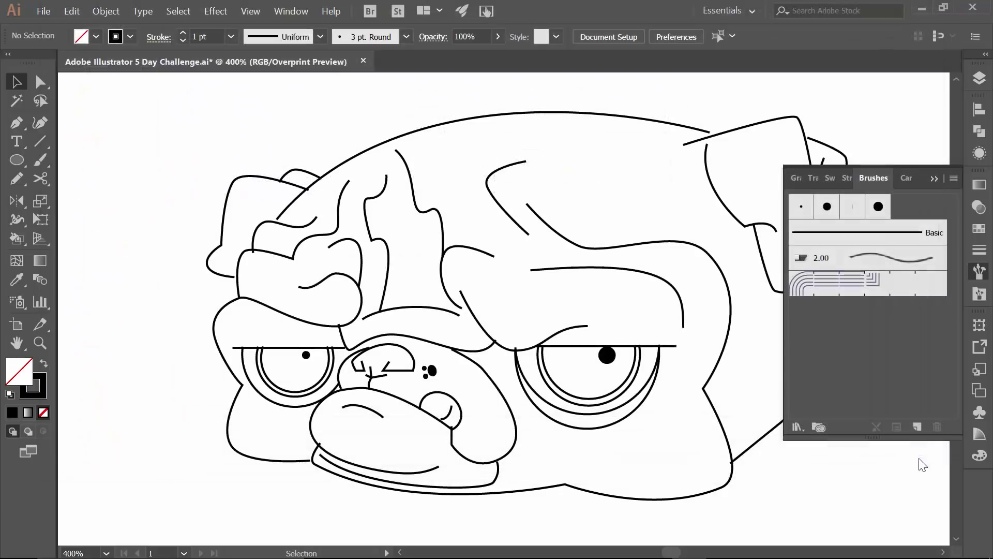
Float the Cartoon Brushes Tinted library right of the drawing and give the right brow Art Brush 1
{"action": "left_click", "coordinate": [934, 178]}
{"action": "left_click", "coordinate": [979, 294]}
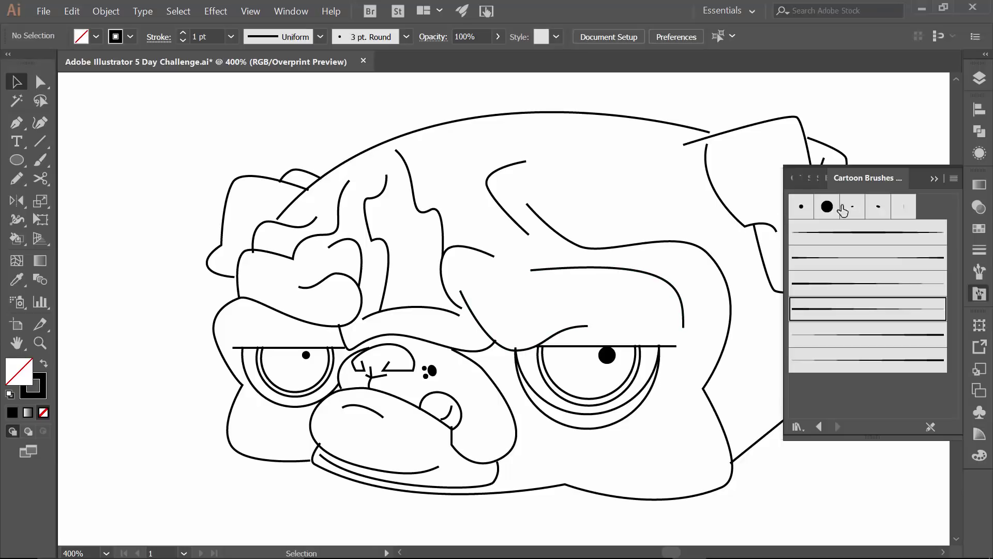
{"action": "mouse_move", "coordinate": [857, 180]}
{"action": "left_mouse_down"}
{"action": "mouse_move", "coordinate": [864, 160]}
{"action": "mouse_move", "coordinate": [874, 176]}
{"action": "left_mouse_up"}
{"action": "left_click_drag", "start_coordinate": [724, 143], "coordinate": [826, 156]}
{"action": "left_click", "coordinate": [626, 269]}
{"action": "left_click", "coordinate": [866, 193]}
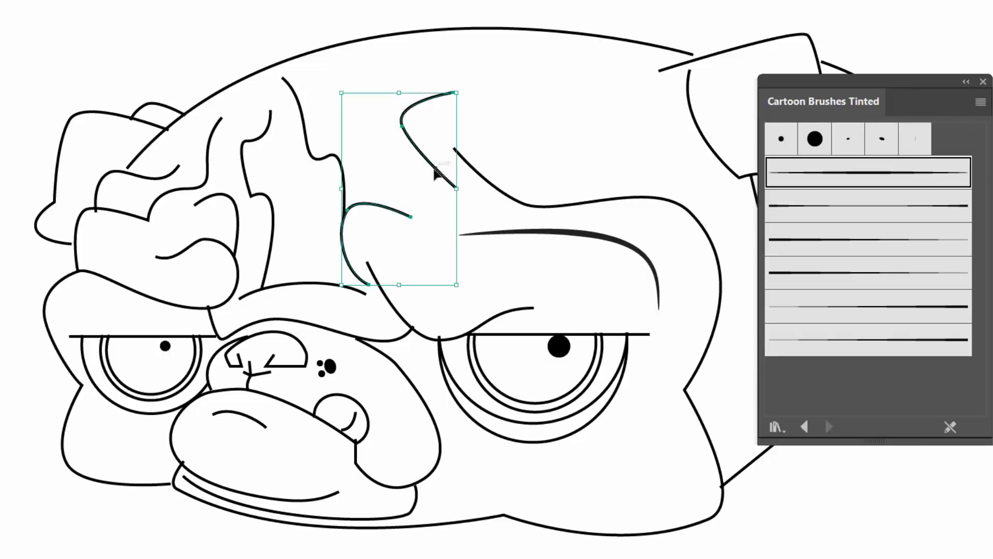
Give the forehead wrinkle lines Art Brush 1 and the nose stroke Art Brush 5
{"action": "left_click", "coordinate": [299, 285], "text": "shift"}
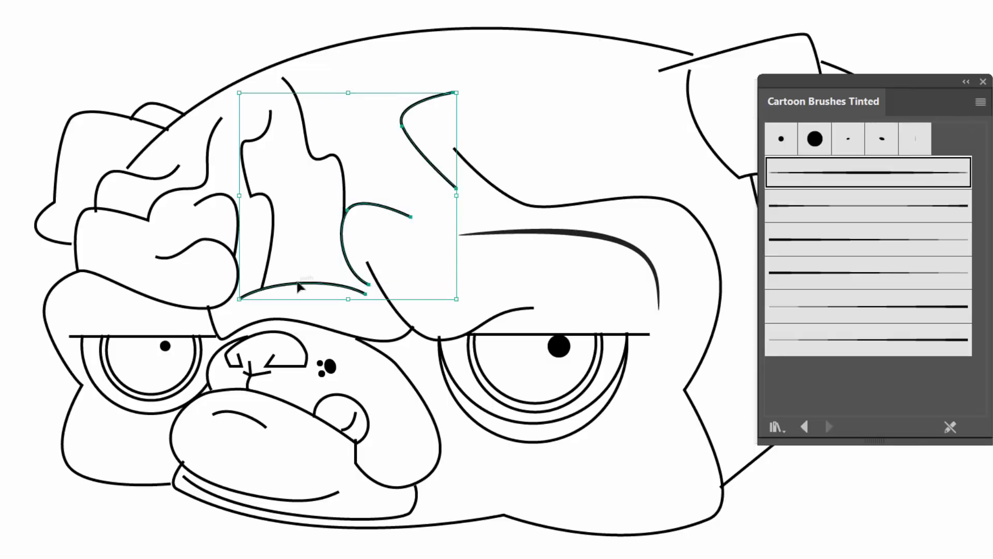
{"action": "left_click", "coordinate": [825, 181]}
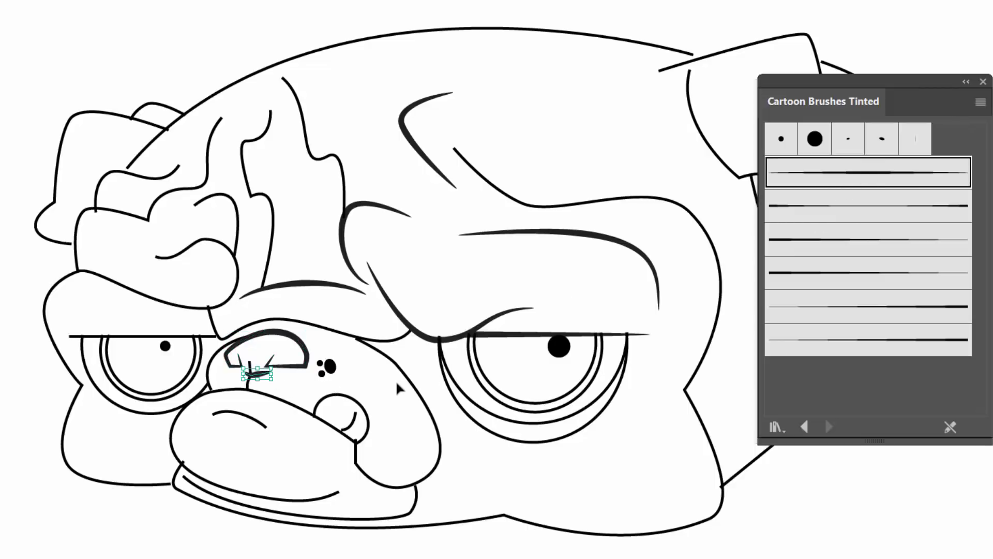
{"action": "left_click", "coordinate": [291, 389]}
{"action": "left_click", "coordinate": [250, 370]}
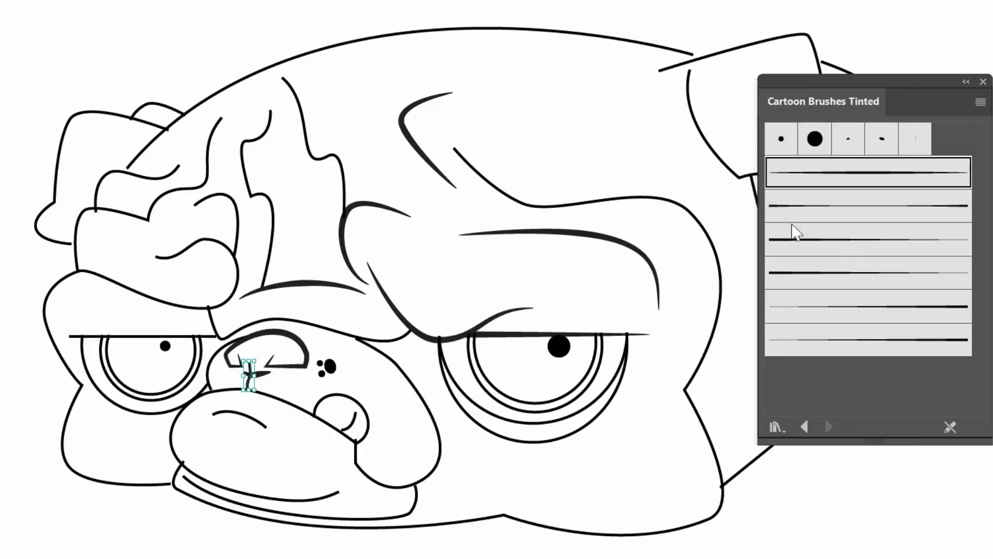
{"action": "left_click", "coordinate": [835, 276]}
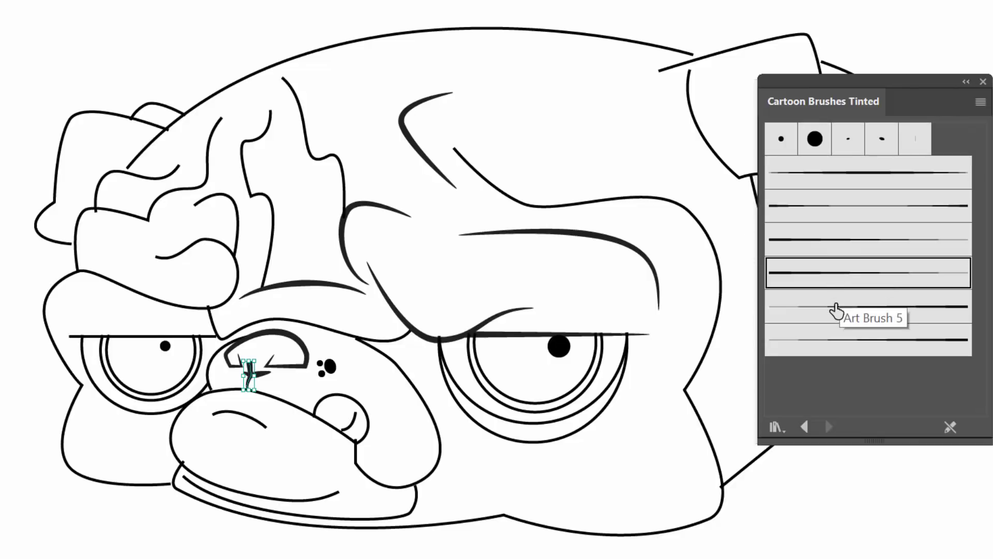
{"action": "left_click", "coordinate": [835, 311]}
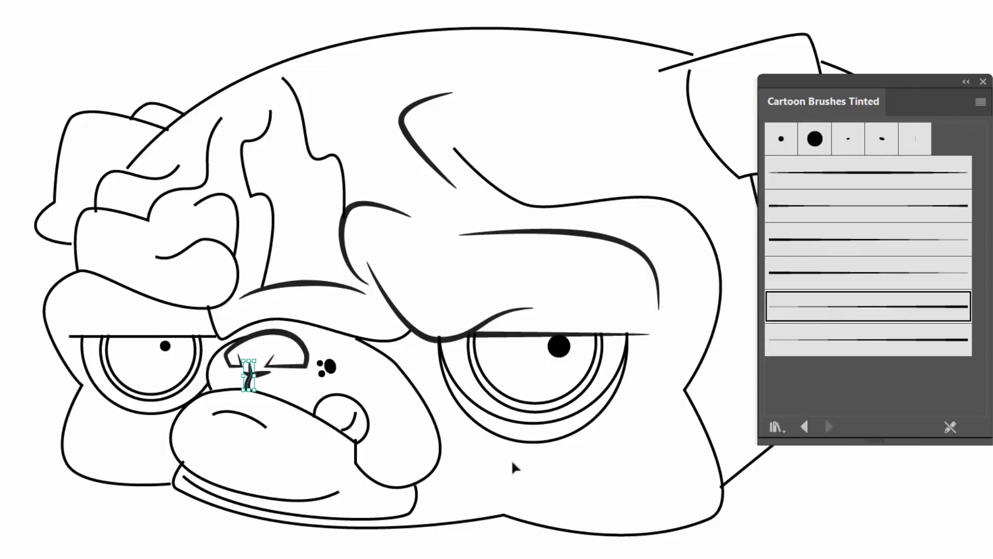
Give the cheek stroke Art Brush 4, then select the upper muzzle and lower lip lines
{"action": "left_click", "coordinate": [354, 421]}
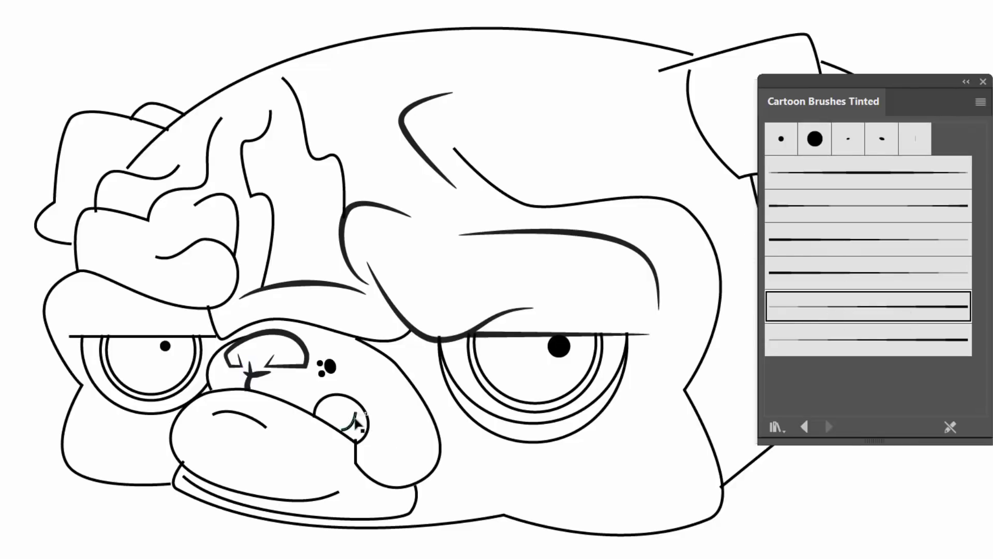
{"action": "left_click", "coordinate": [802, 310]}
{"action": "left_click", "coordinate": [798, 273]}
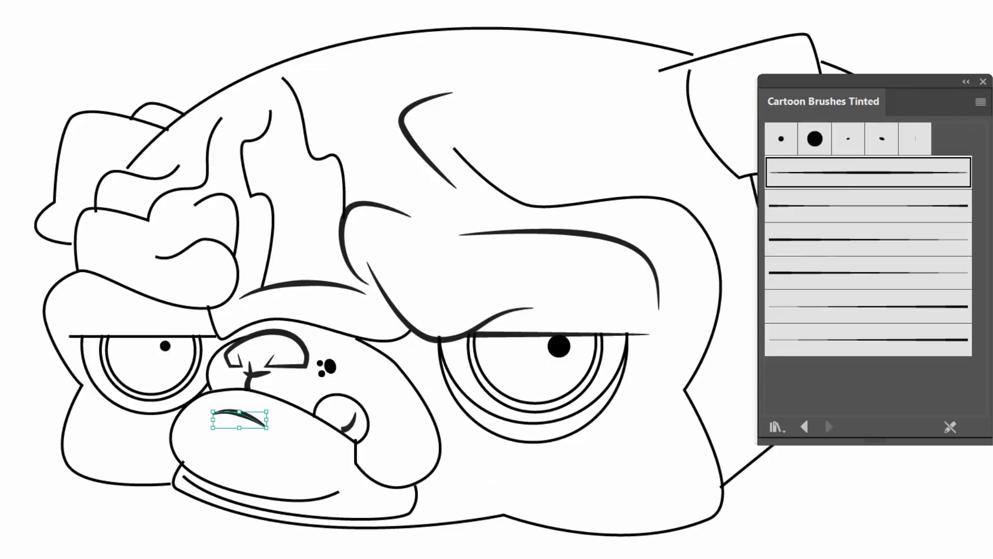
{"action": "left_click", "coordinate": [324, 498]}
{"action": "left_click", "coordinate": [355, 522]}
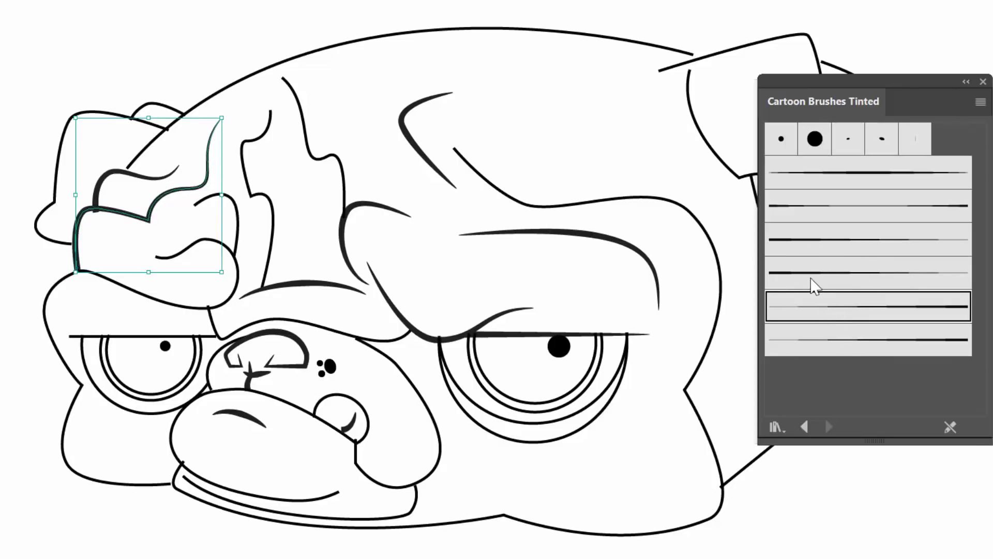
Brush the forehead wrinkles and left fold curve with Art Brushes 4–5, and the left cheek outline with Art Brush 5
{"action": "left_click", "coordinate": [343, 165]}
{"action": "left_click", "coordinate": [827, 309]}
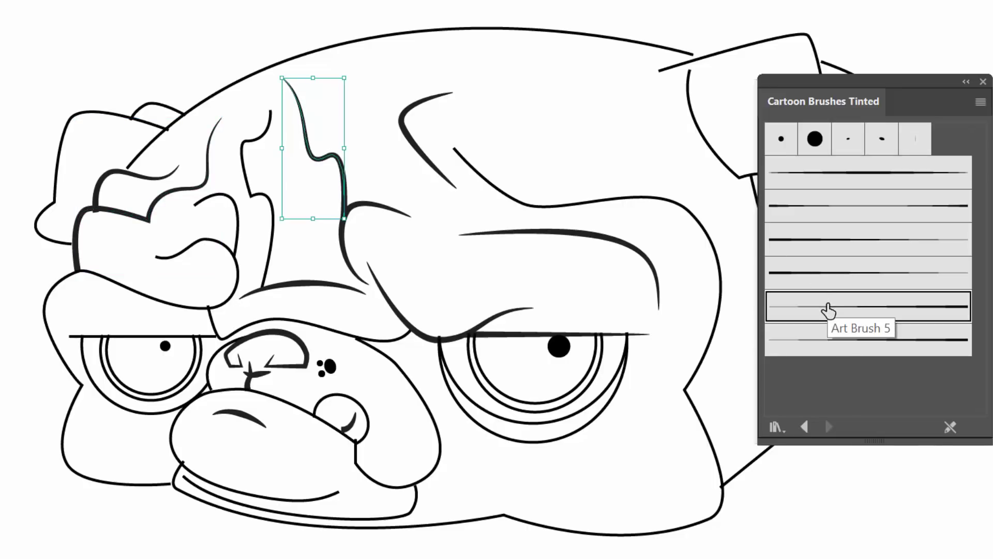
{"action": "left_click", "coordinate": [270, 274]}
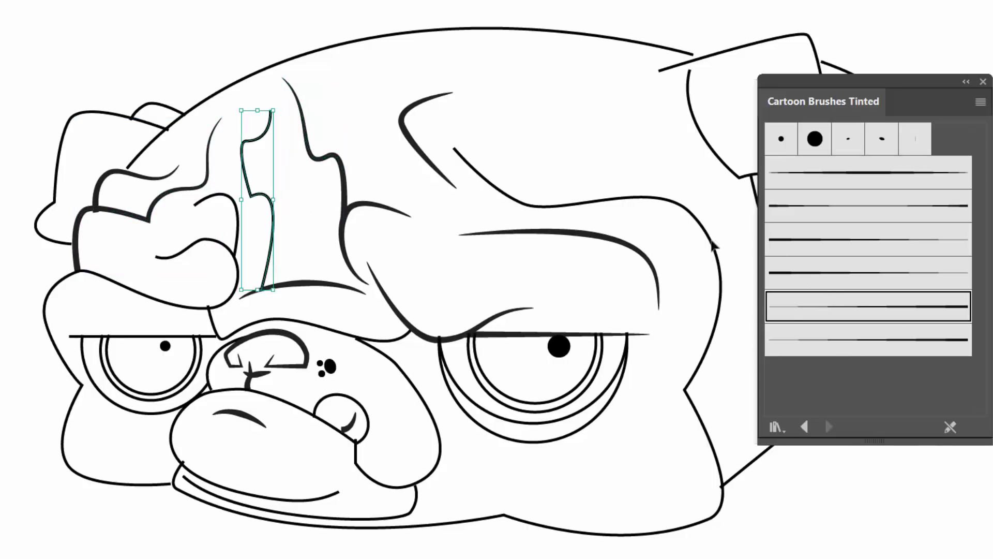
{"action": "left_click", "coordinate": [842, 280]}
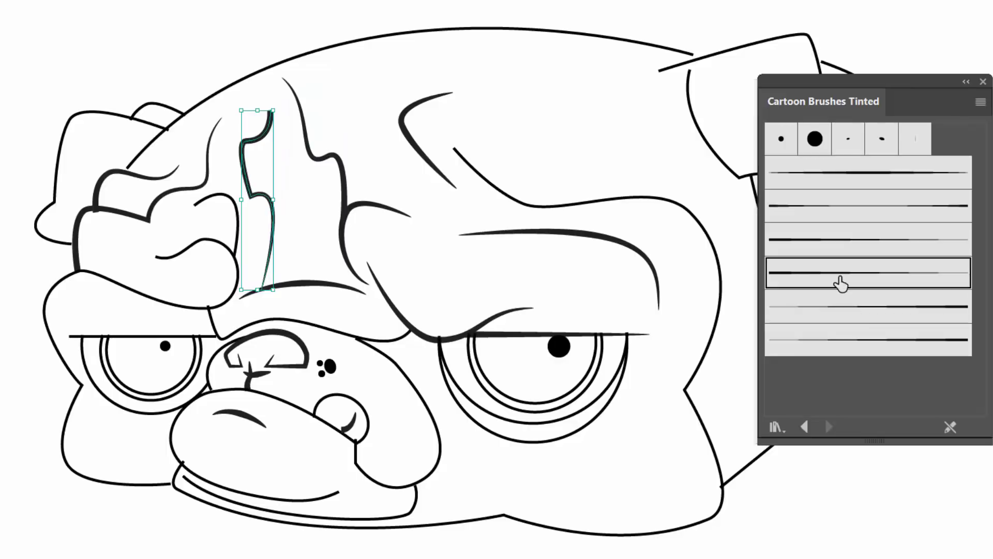
{"action": "left_click", "coordinate": [200, 203]}
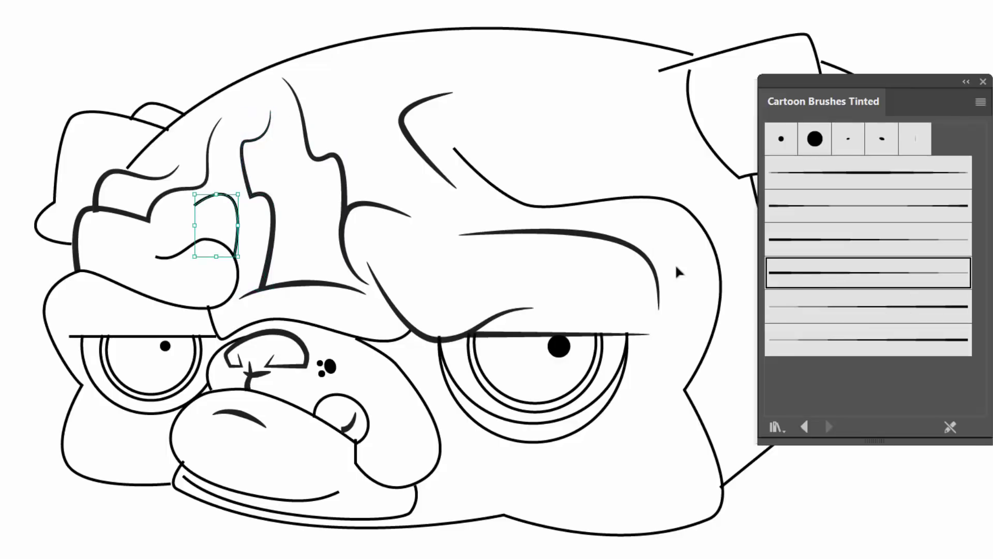
{"action": "left_click", "coordinate": [799, 278]}
{"action": "left_click", "coordinate": [797, 307]}
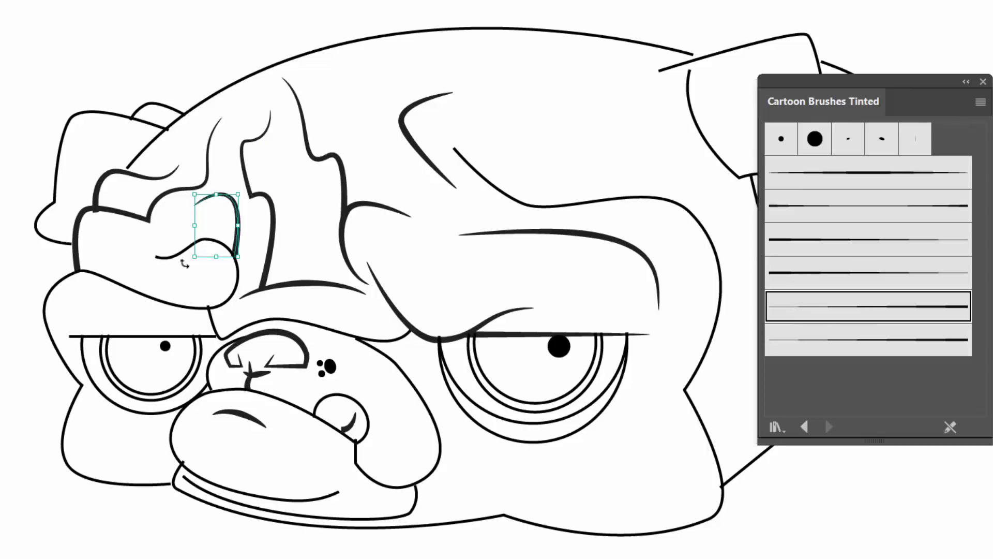
{"action": "left_click", "coordinate": [178, 257]}
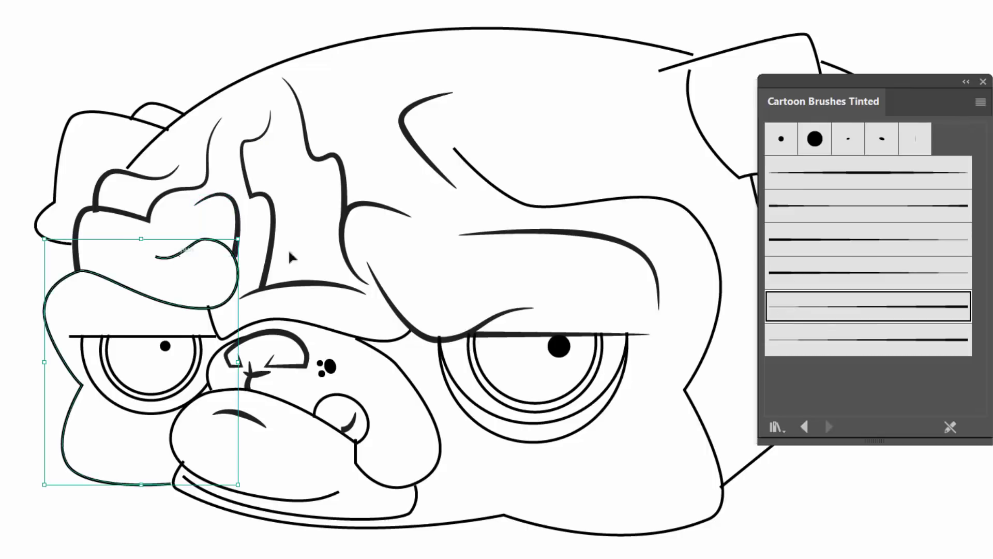
{"action": "left_click", "coordinate": [805, 313]}
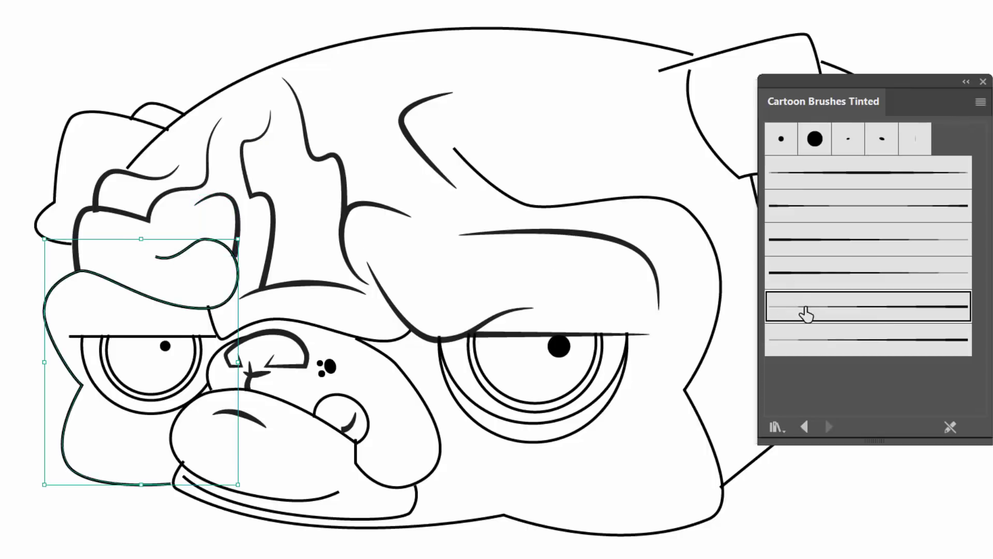
Select the eyelid, nose curve and right-eye arcs, isolating the outer eye arc to edit its anchors
{"action": "left_click", "coordinate": [149, 336]}
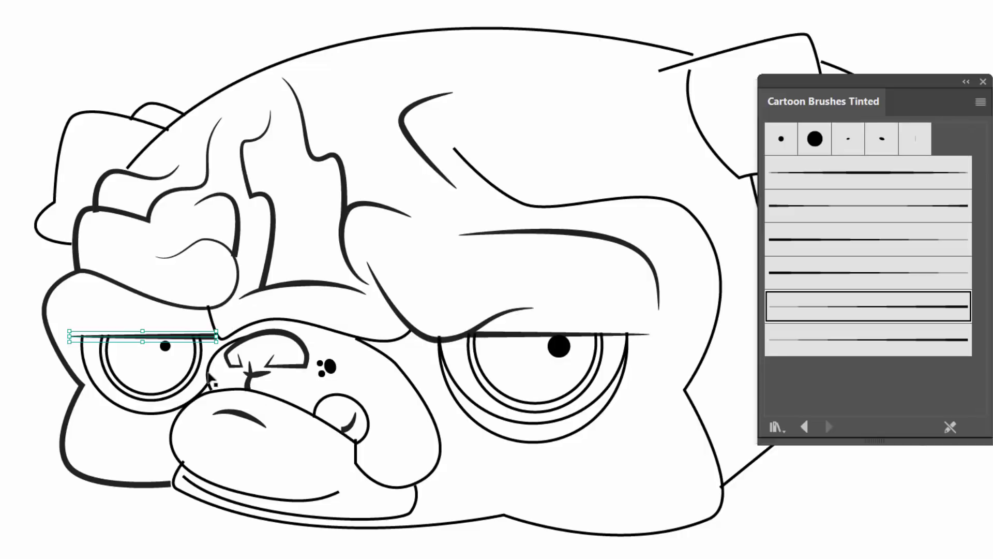
{"action": "left_click", "coordinate": [210, 378]}
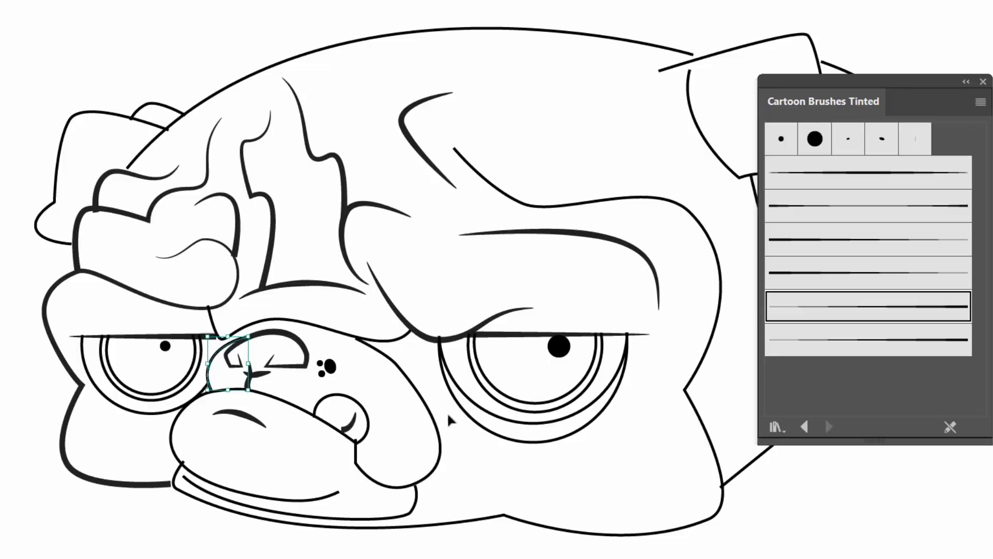
{"action": "left_click", "coordinate": [476, 407]}
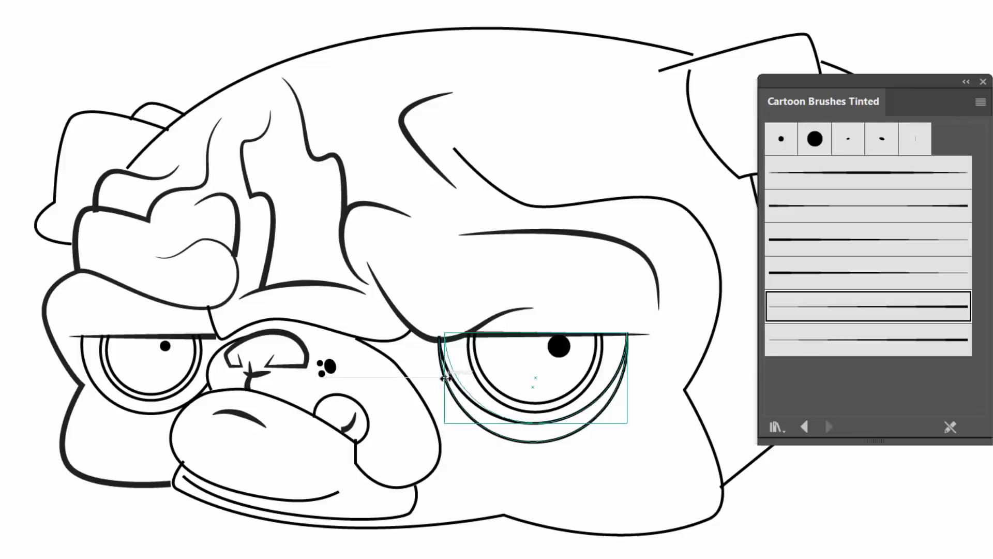
{"action": "left_click", "coordinate": [549, 442], "text": "shift"}
{"action": "left_click", "coordinate": [545, 446]}
{"action": "key", "text": "c"}
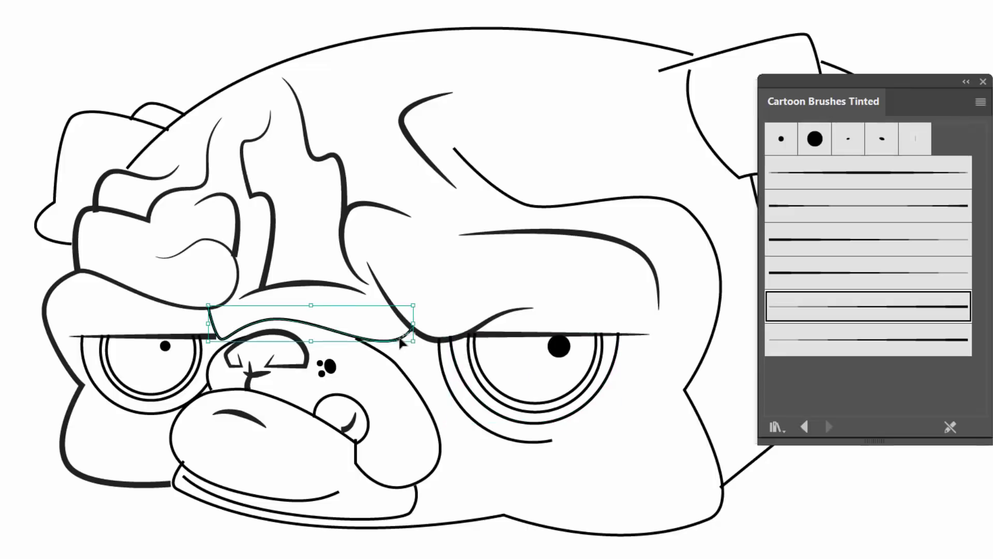
Brush the brow and left ear outline, and give the large head outline Art Brush 4
{"action": "left_click", "coordinate": [802, 217]}
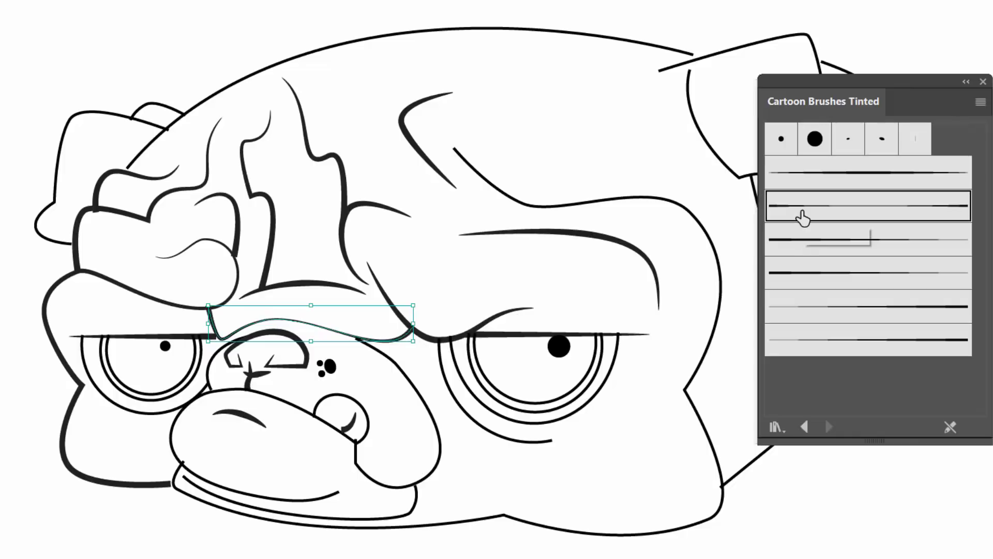
{"action": "left_click", "coordinate": [110, 116]}
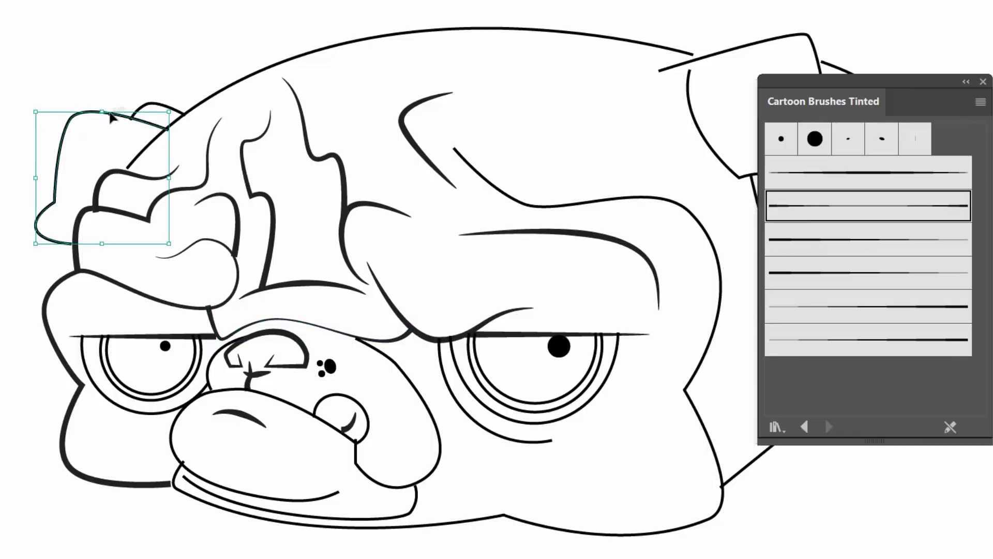
{"action": "left_click", "coordinate": [833, 213]}
{"action": "left_click", "coordinate": [618, 200]}
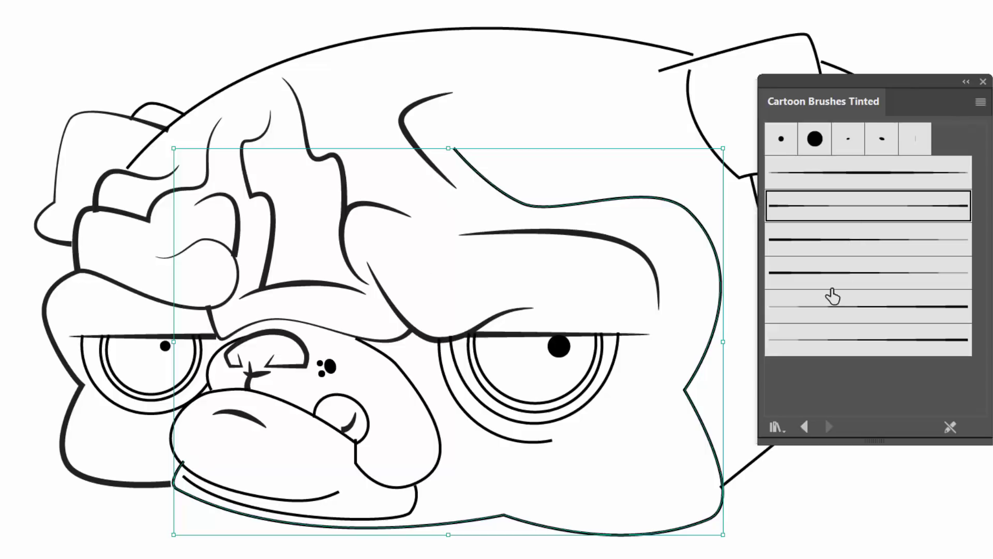
{"action": "left_click", "coordinate": [832, 310]}
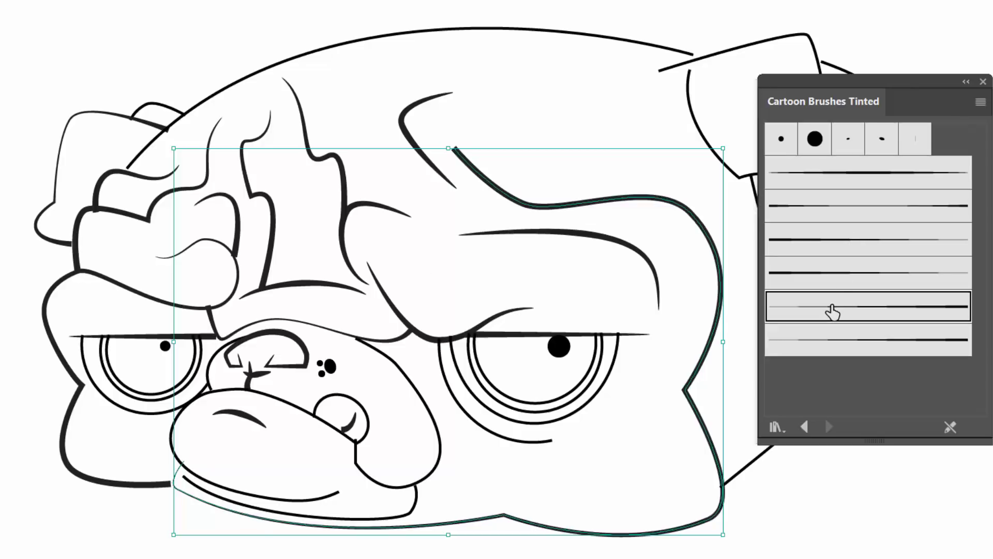
{"action": "left_click", "coordinate": [813, 281]}
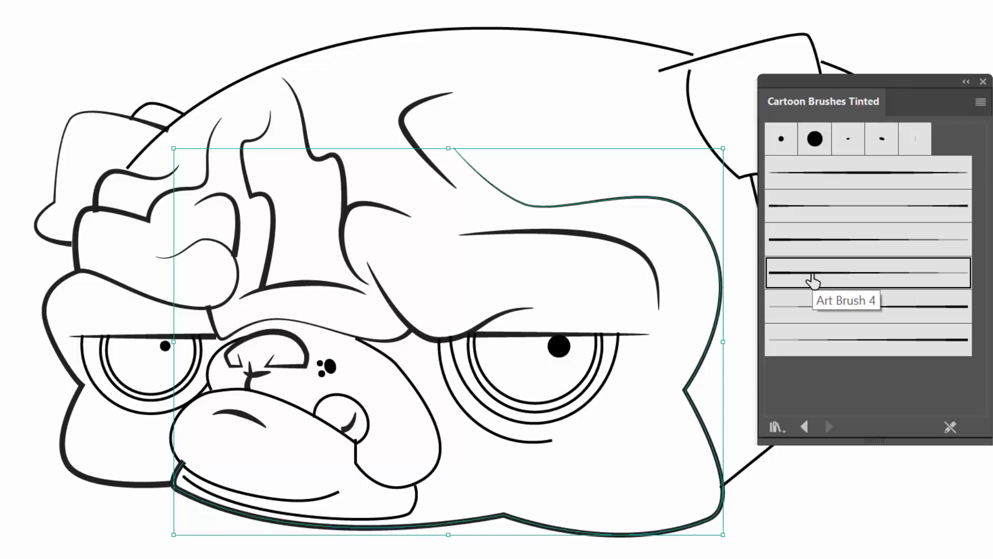
Give the muzzle and cheek Art Brush 4 and the right-eye curve Art Brush 5
{"action": "left_click", "coordinate": [338, 496]}
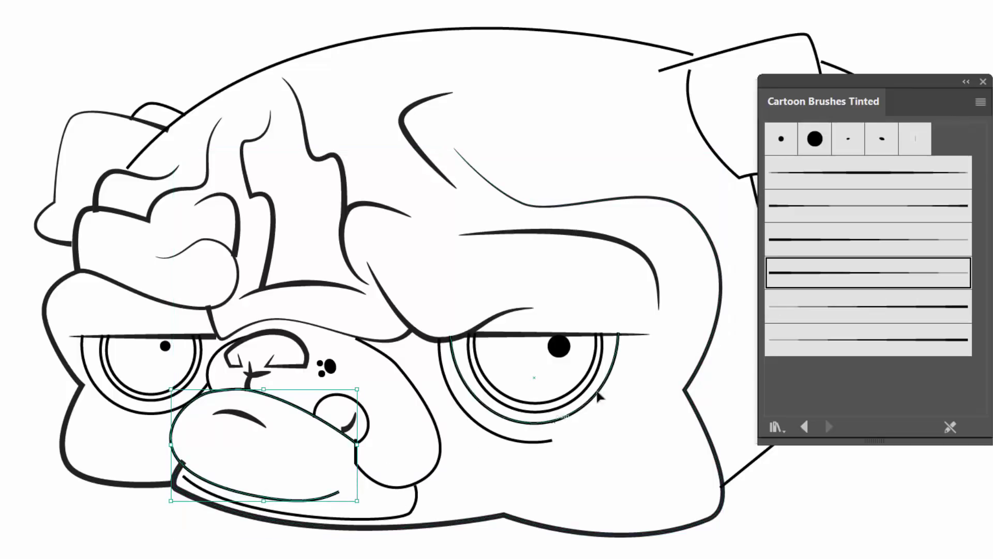
{"action": "left_click", "coordinate": [790, 286]}
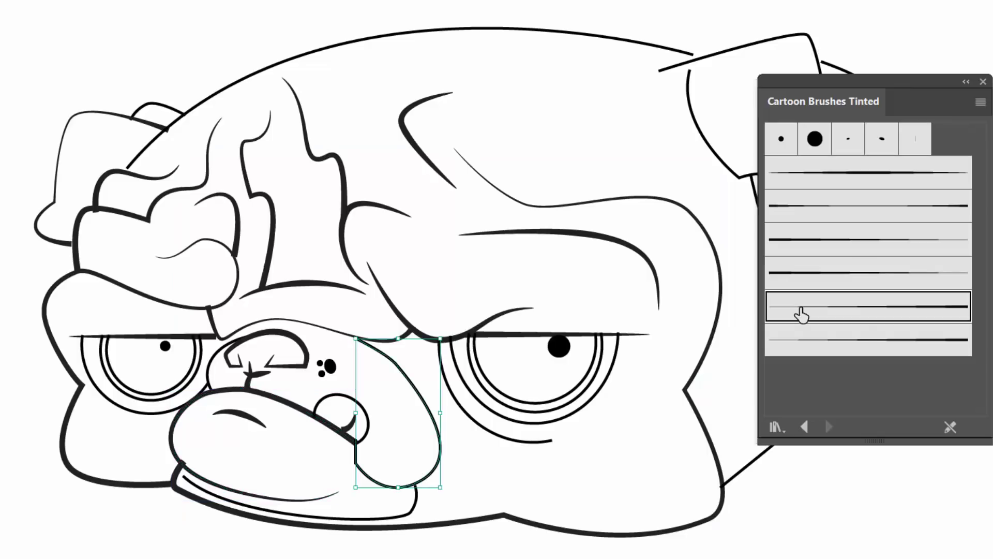
{"action": "left_click", "coordinate": [799, 311]}
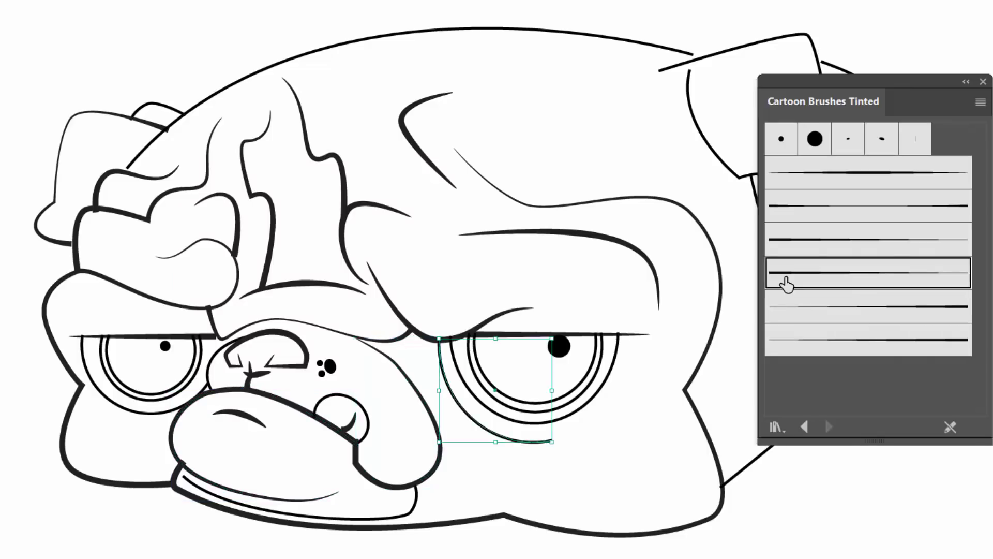
{"action": "left_click", "coordinate": [787, 282]}
{"action": "left_click", "coordinate": [792, 312]}
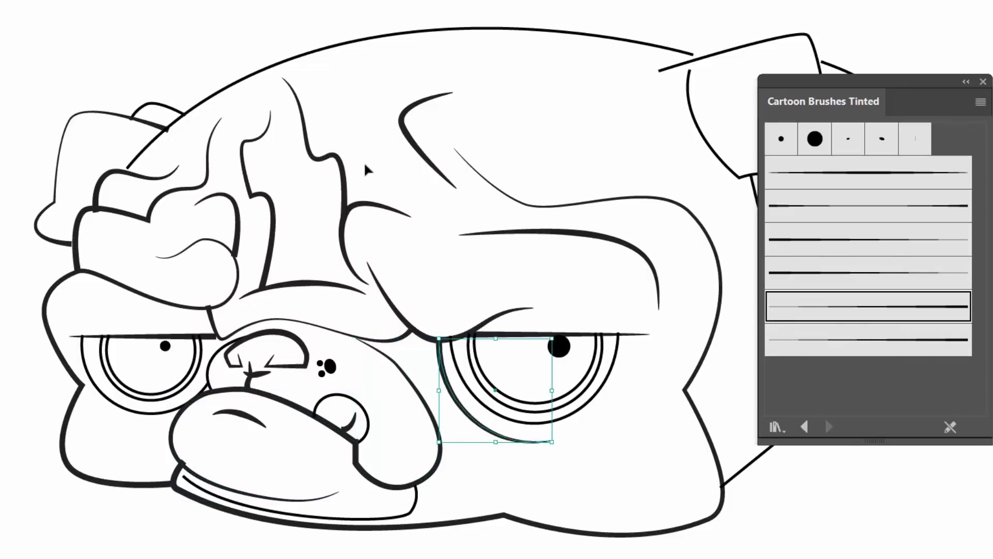
{"action": "mouse_move", "coordinate": [643, 166]}
{"action": "left_mouse_down"}
{"action": "mouse_move", "coordinate": [310, 211]}
{"action": "mouse_move", "coordinate": [459, 201]}
{"action": "mouse_move", "coordinate": [501, 146]}
{"action": "left_mouse_up"}
Give the right ear's inner curve, top and right side paths tapered brush strokes
{"action": "left_click", "coordinate": [520, 153]}
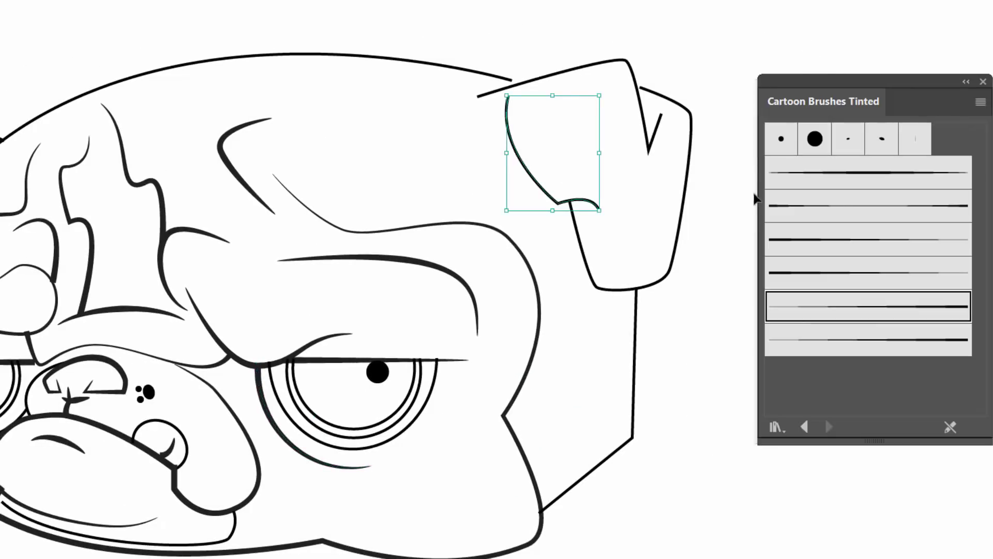
{"action": "left_click", "coordinate": [842, 176]}
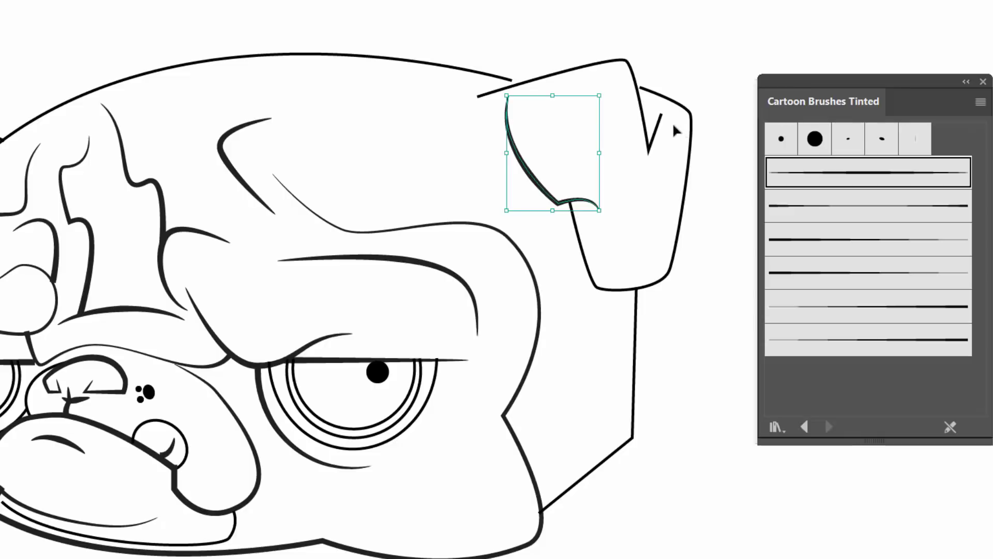
{"action": "left_click", "coordinate": [655, 127]}
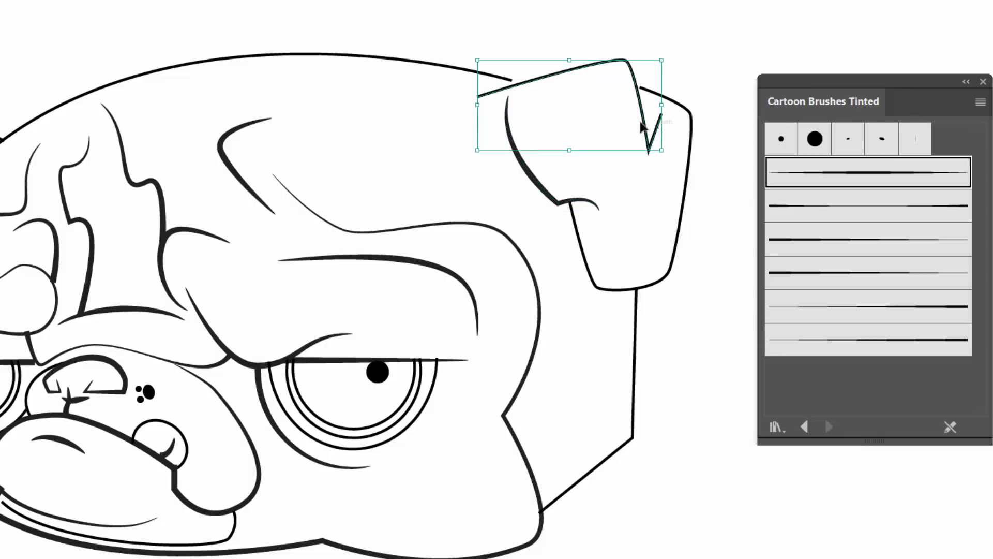
{"action": "left_click", "coordinate": [820, 178]}
{"action": "left_click", "coordinate": [684, 206]}
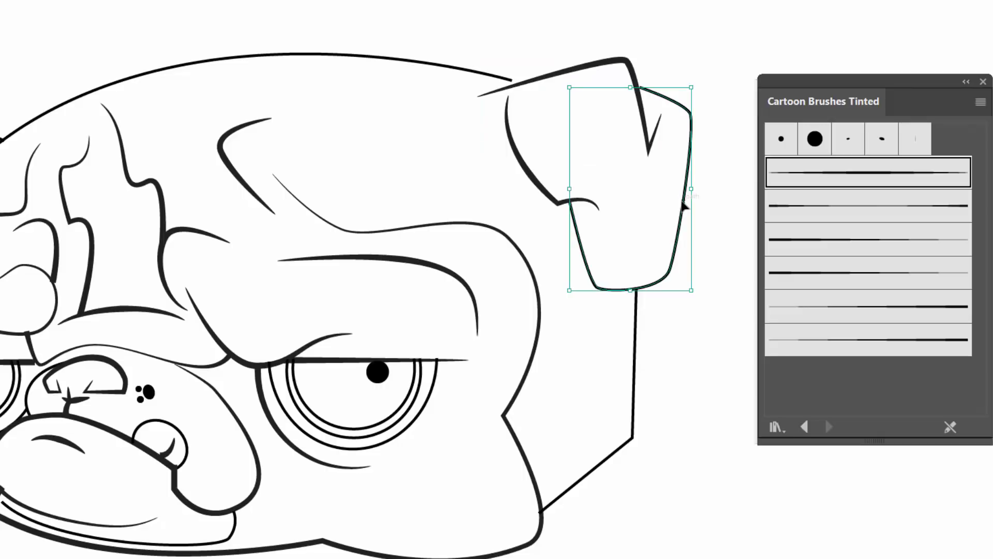
{"action": "left_click", "coordinate": [826, 212]}
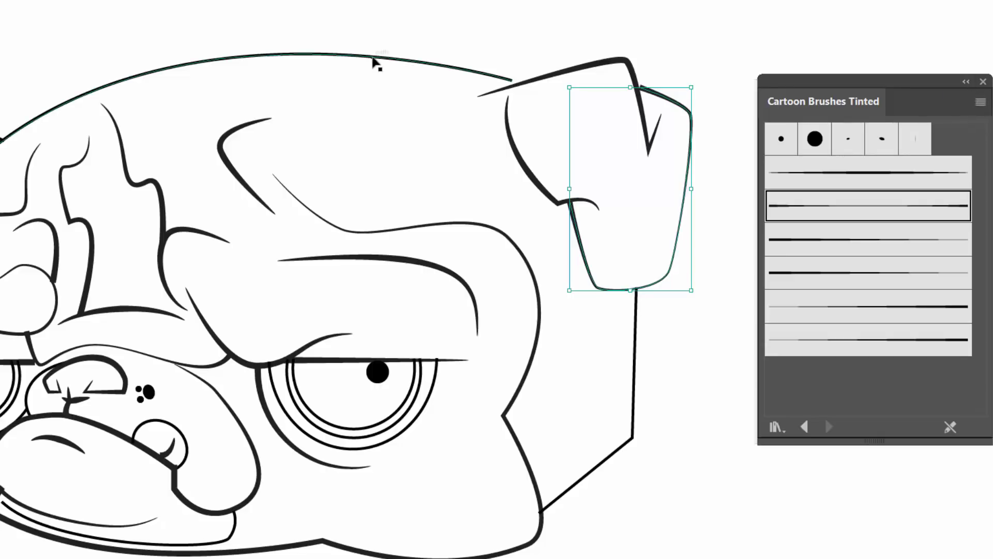
Collapse the Brushes panel and dock it back into the right panel column
{"action": "left_click", "coordinate": [966, 81]}
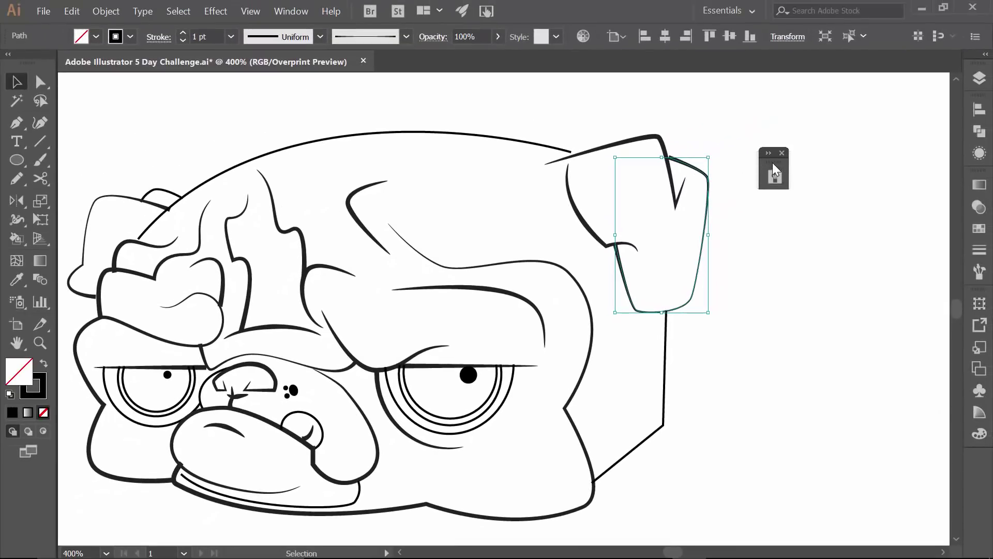
{"action": "left_click_drag", "start_coordinate": [774, 167], "coordinate": [976, 270]}
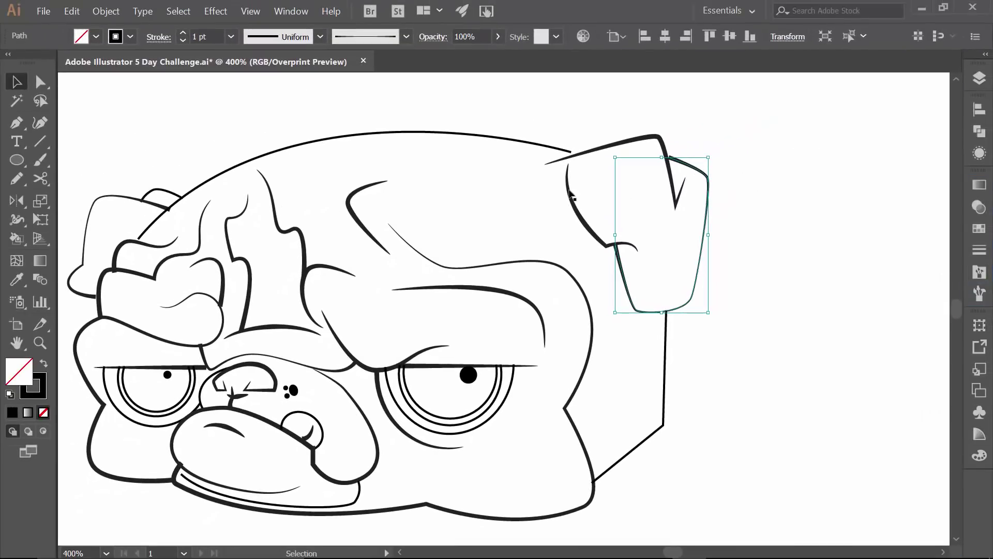
{"action": "left_click", "coordinate": [520, 263]}
{"action": "left_click_drag", "start_coordinate": [520, 264], "coordinate": [629, 249]}
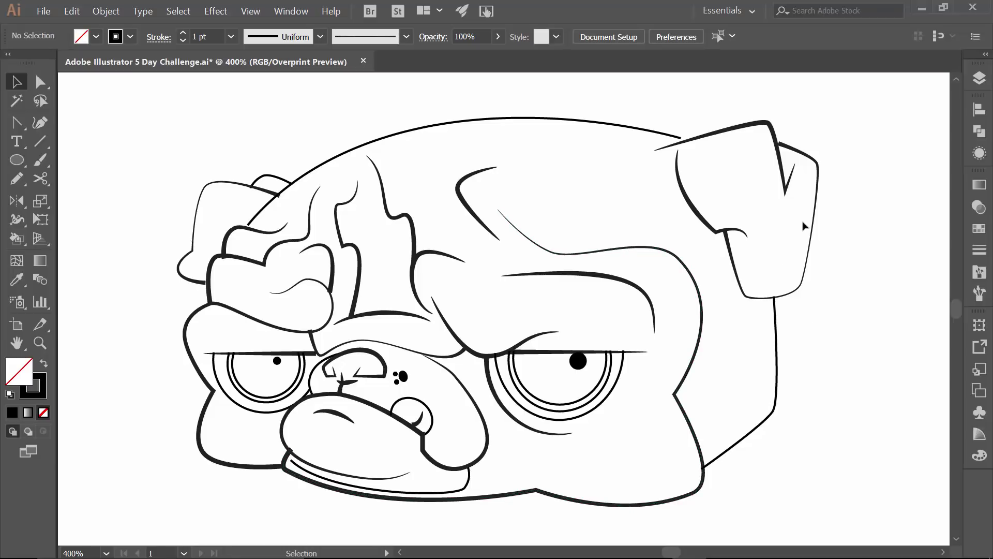
Select all paths and raise their stroke weight from 0.25 pt to 3 pt, then deselect
{"action": "left_click", "coordinate": [476, 214]}
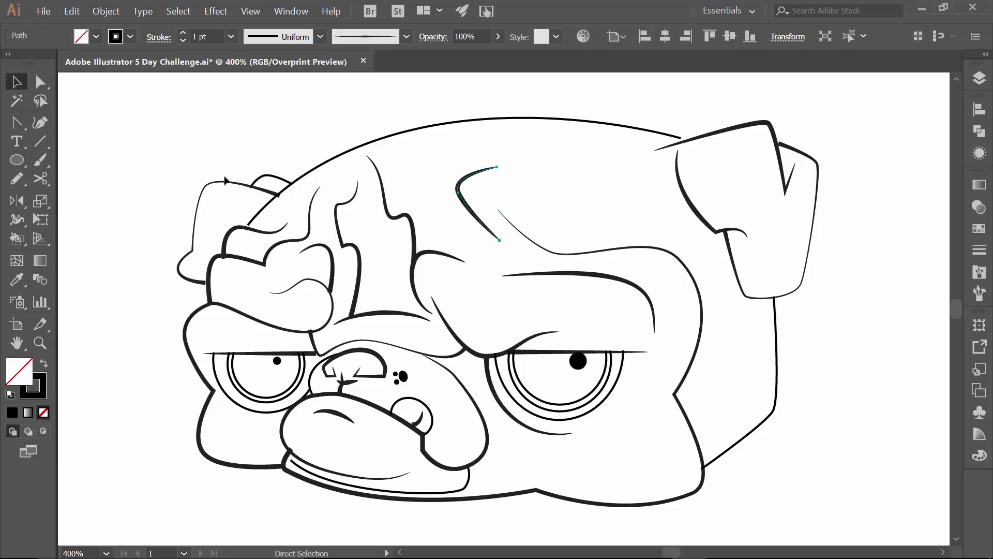
{"action": "key", "text": "ctrl+a"}
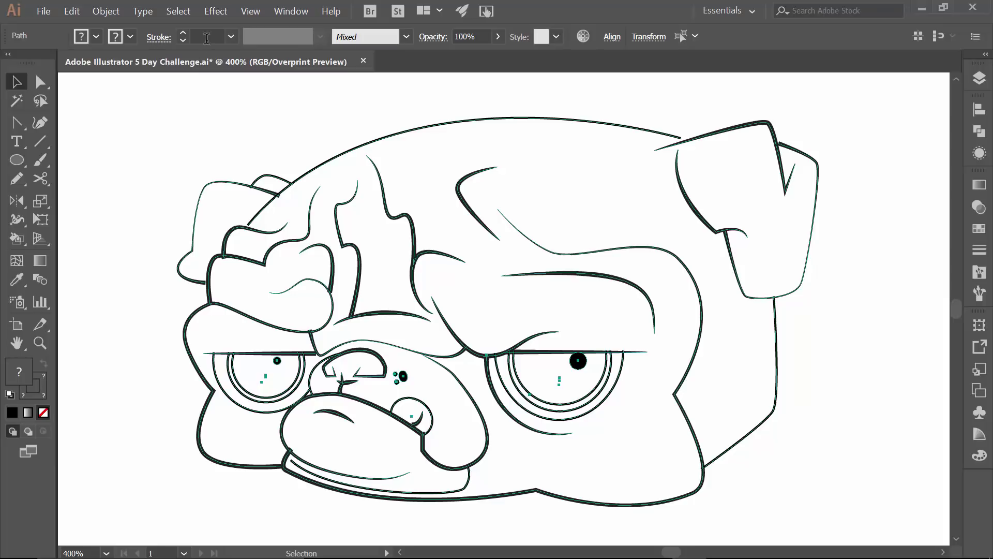
{"action": "left_click", "coordinate": [183, 32]}
{"action": "left_click", "coordinate": [183, 33]}
{"action": "left_click", "coordinate": [184, 33]}
{"action": "left_click", "coordinate": [184, 33]}
{"action": "left_click", "coordinate": [184, 33]}
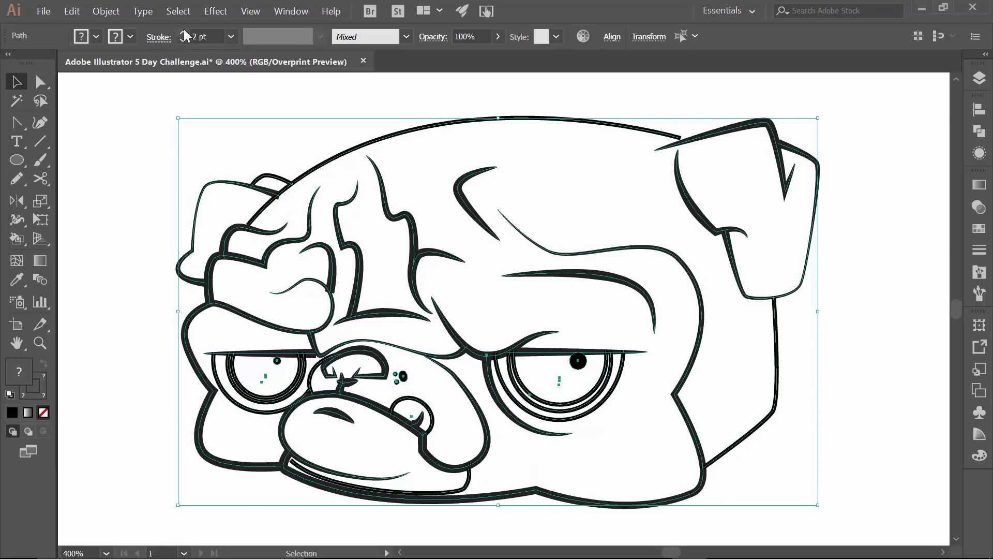
{"action": "left_click", "coordinate": [184, 33]}
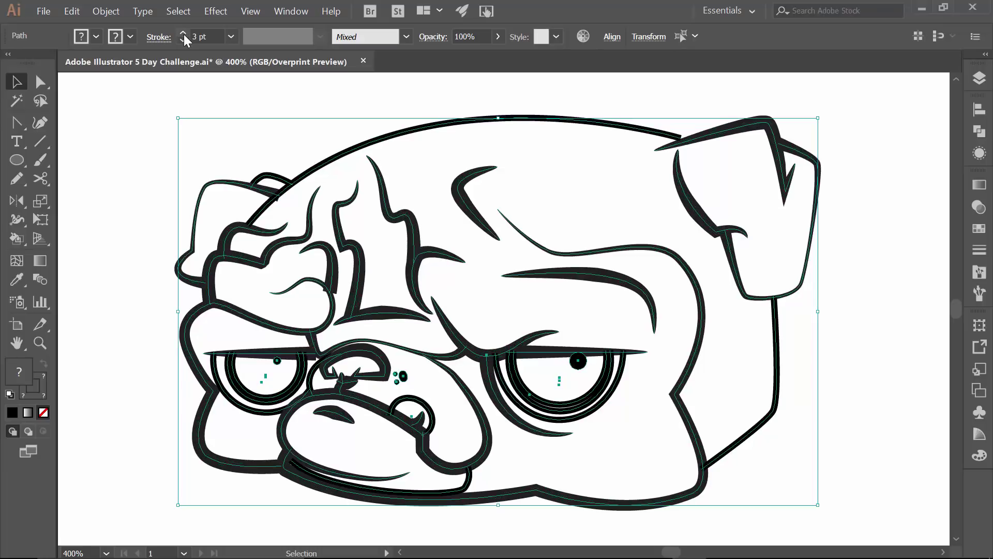
{"action": "left_click", "coordinate": [164, 101]}
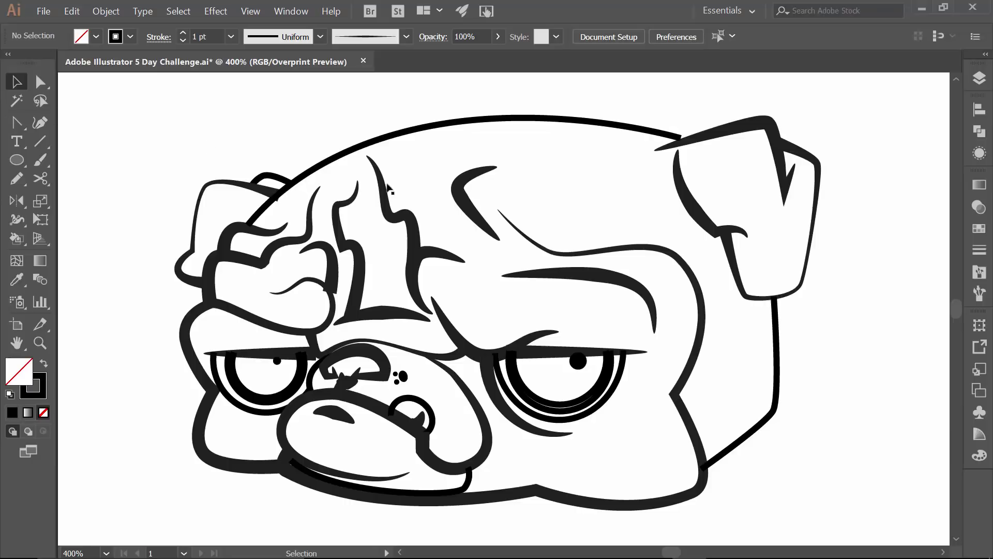
Set the brow curve and forehead wrinkle strokes to 2 pt
{"action": "left_click", "coordinate": [478, 207]}
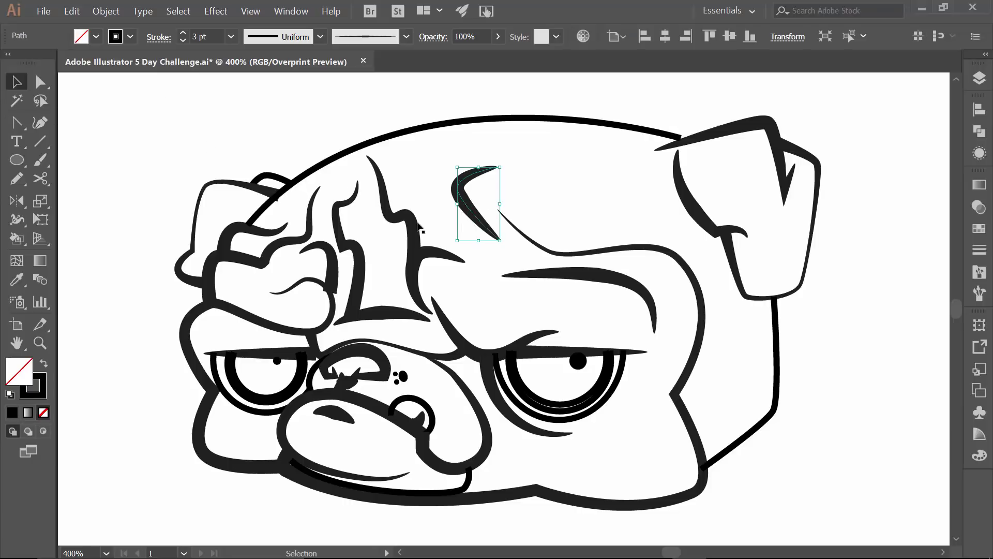
{"action": "left_click", "coordinate": [412, 224], "text": "shift"}
{"action": "left_click", "coordinate": [322, 247], "text": "shift"}
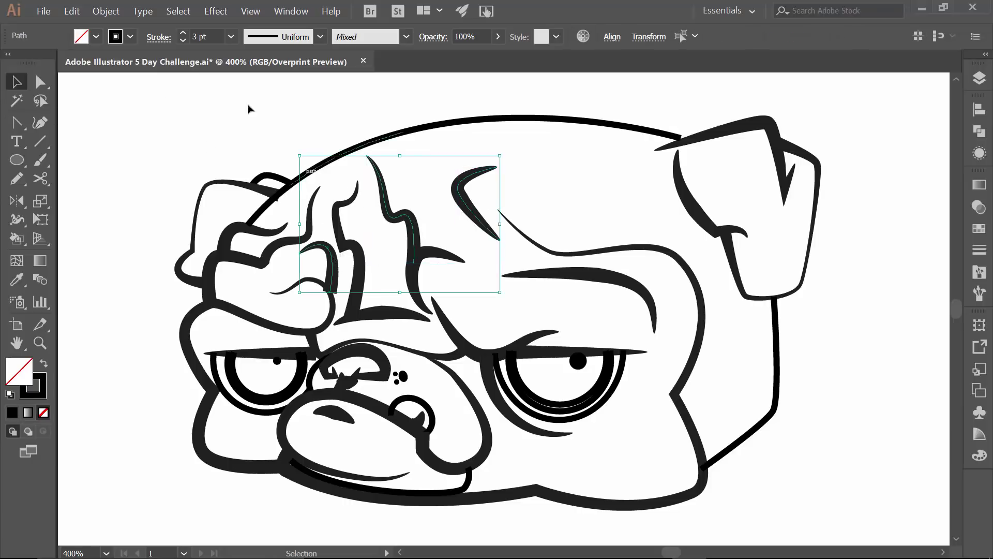
{"action": "left_click", "coordinate": [182, 40]}
{"action": "left_click", "coordinate": [183, 41]}
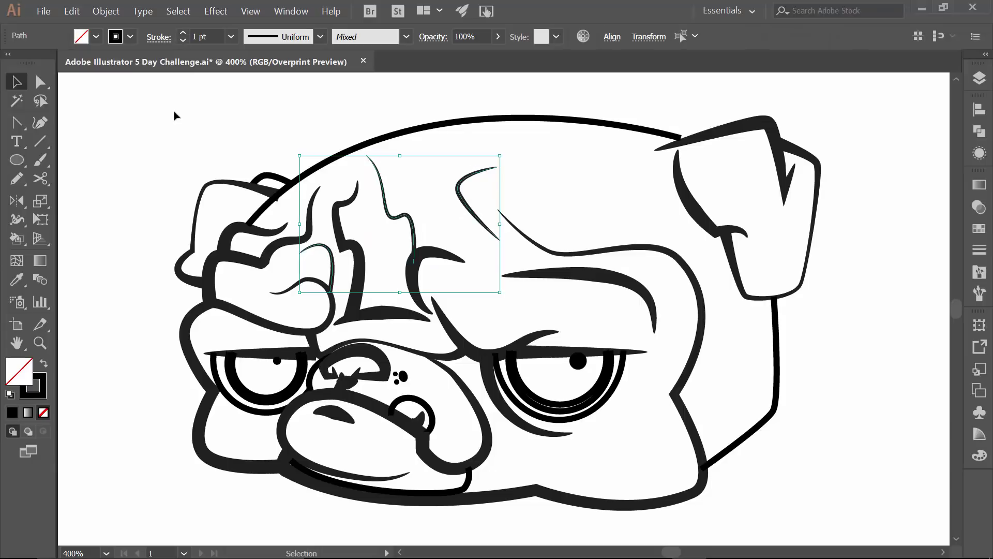
{"action": "left_click", "coordinate": [183, 32]}
{"action": "left_click", "coordinate": [195, 109]}
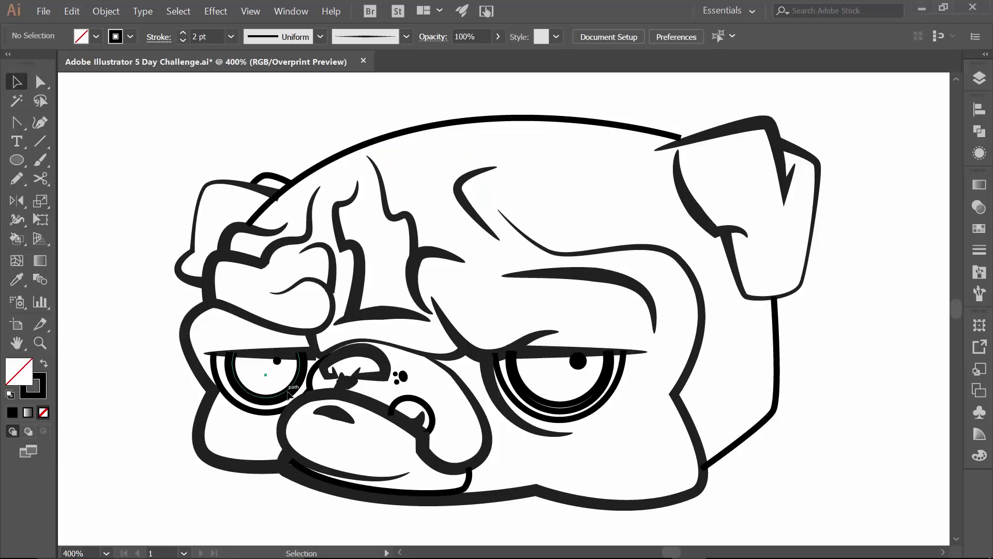
Thin the four eye rings to 1 pt and the crescent under the right eye to 2 pt
{"action": "left_click", "coordinate": [289, 393]}
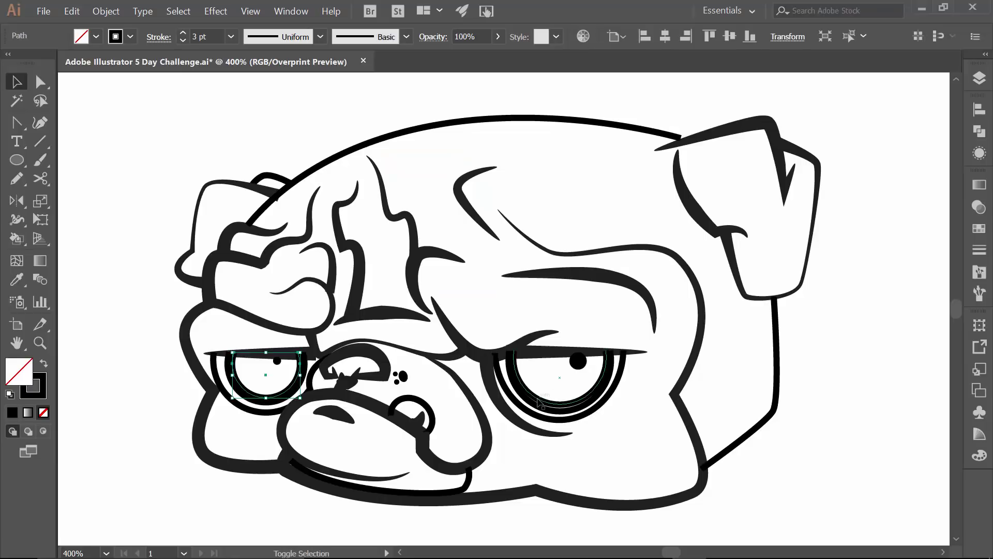
{"action": "left_click", "coordinate": [542, 410], "text": "shift"}
{"action": "left_click", "coordinate": [541, 412], "text": "shift"}
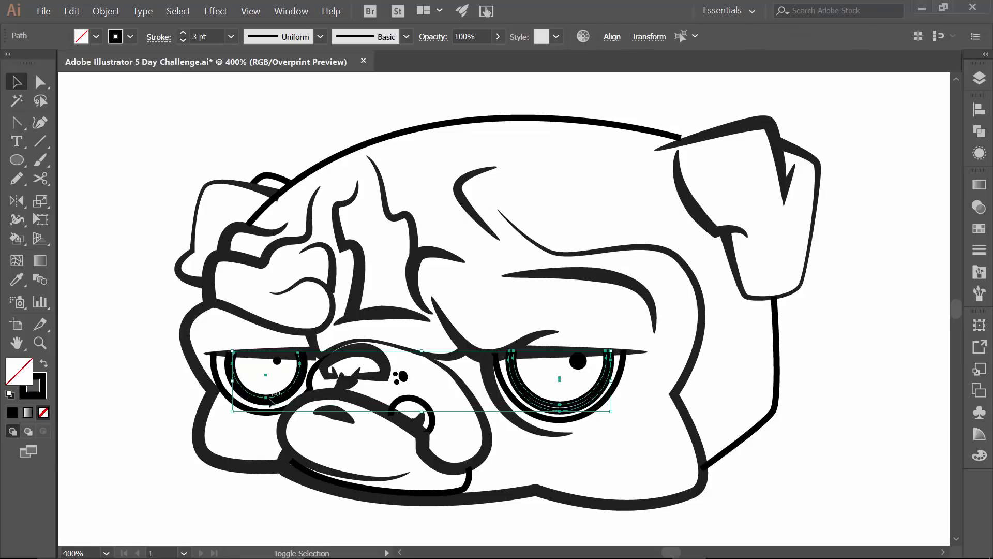
{"action": "left_click", "coordinate": [270, 402], "text": "shift"}
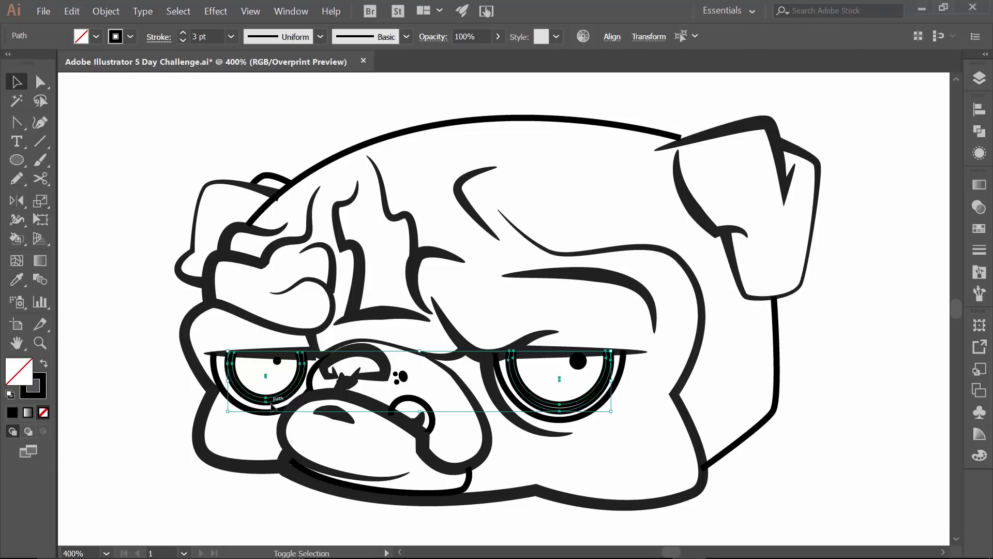
{"action": "left_click", "coordinate": [184, 41]}
{"action": "left_click", "coordinate": [184, 40]}
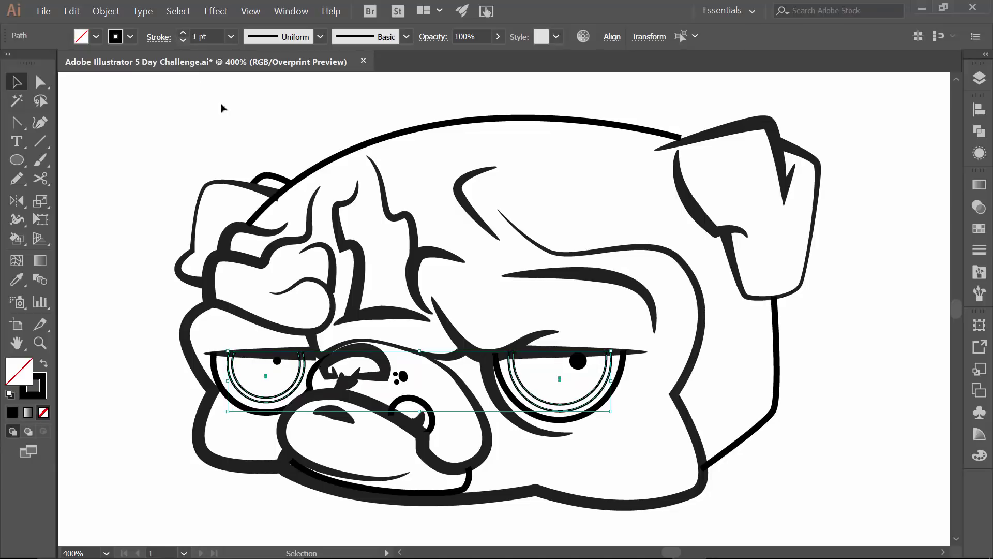
{"action": "left_click", "coordinate": [554, 435]}
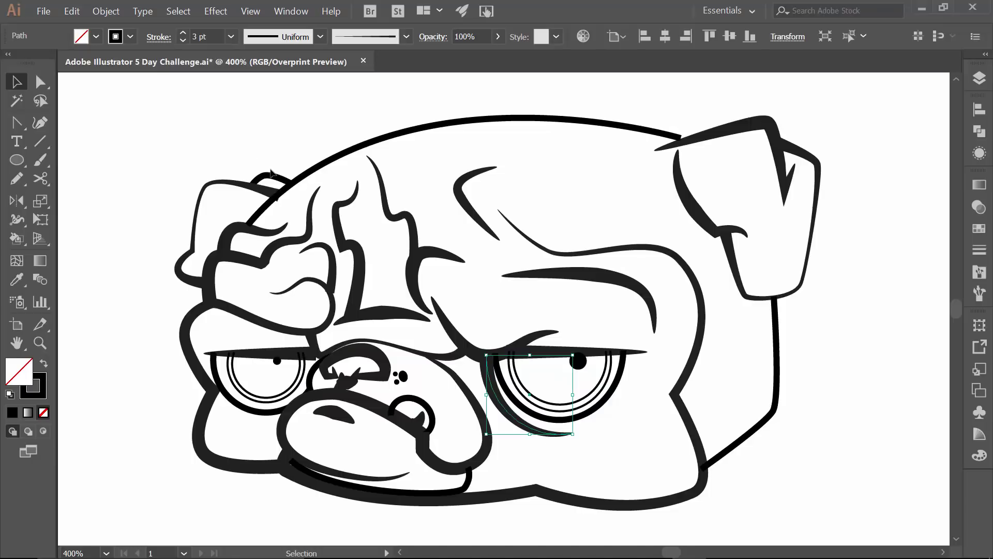
{"action": "left_click", "coordinate": [184, 40]}
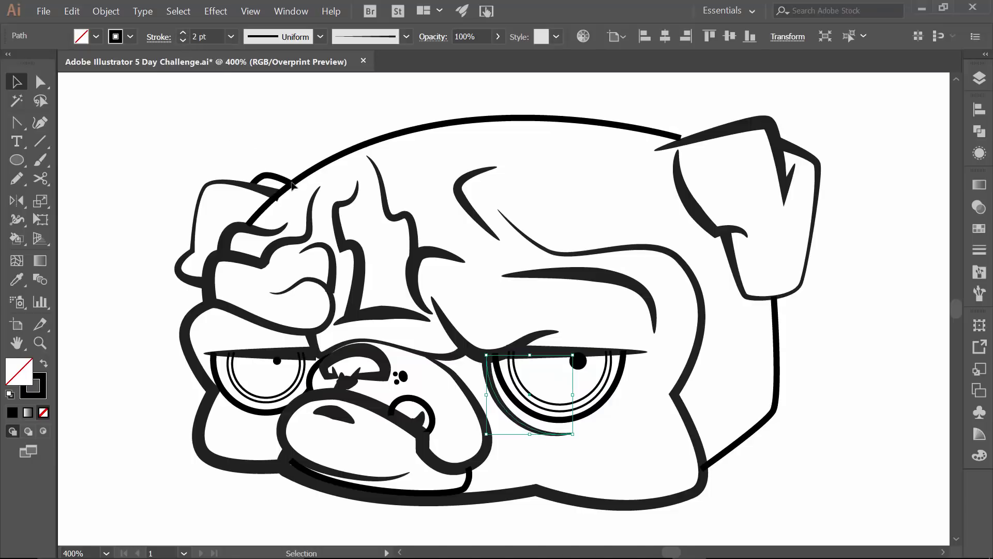
Reduce the nose line's stroke weight to 1 pt
{"action": "left_click", "coordinate": [379, 376]}
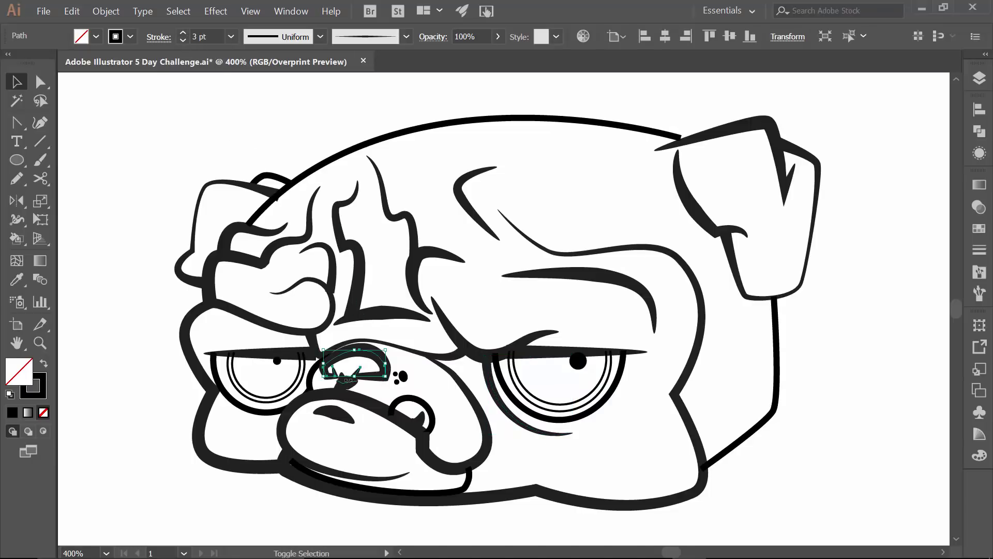
{"action": "left_click", "coordinate": [183, 41]}
{"action": "left_click", "coordinate": [183, 41]}
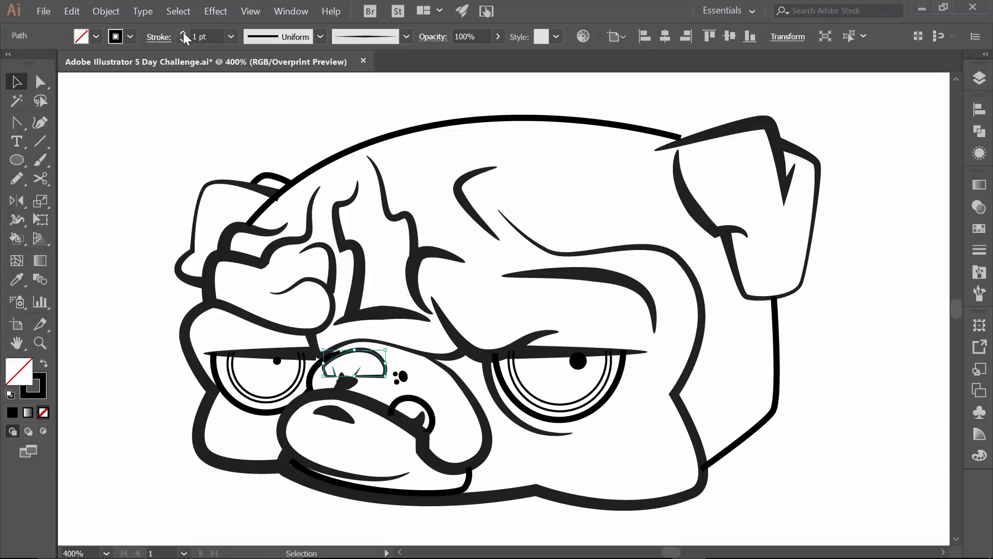
{"action": "left_click", "coordinate": [183, 32]}
{"action": "key", "text": "ctrl+shift+a"}
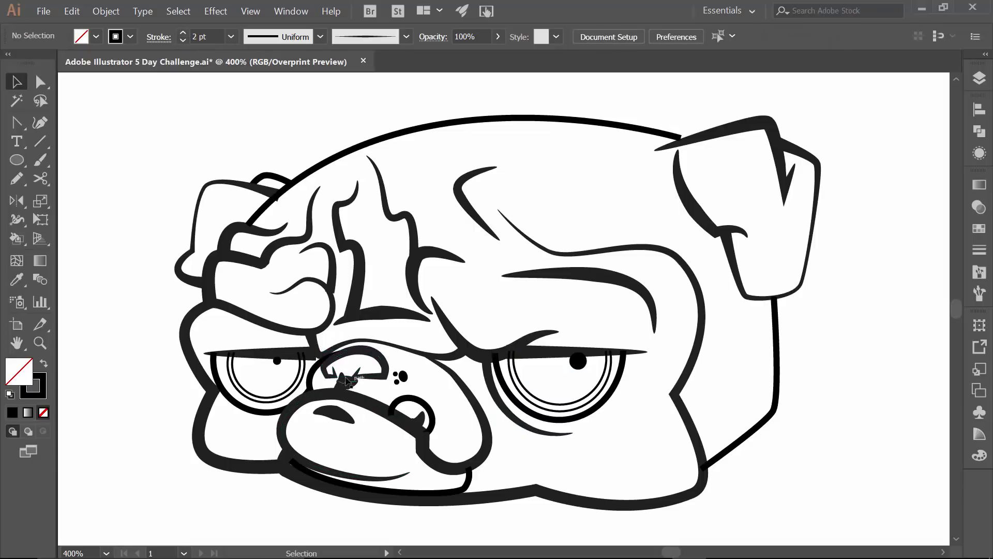
{"action": "left_click", "coordinate": [346, 381]}
{"action": "left_click", "coordinate": [348, 389], "text": "shift"}
{"action": "left_click", "coordinate": [341, 391], "text": "shift"}
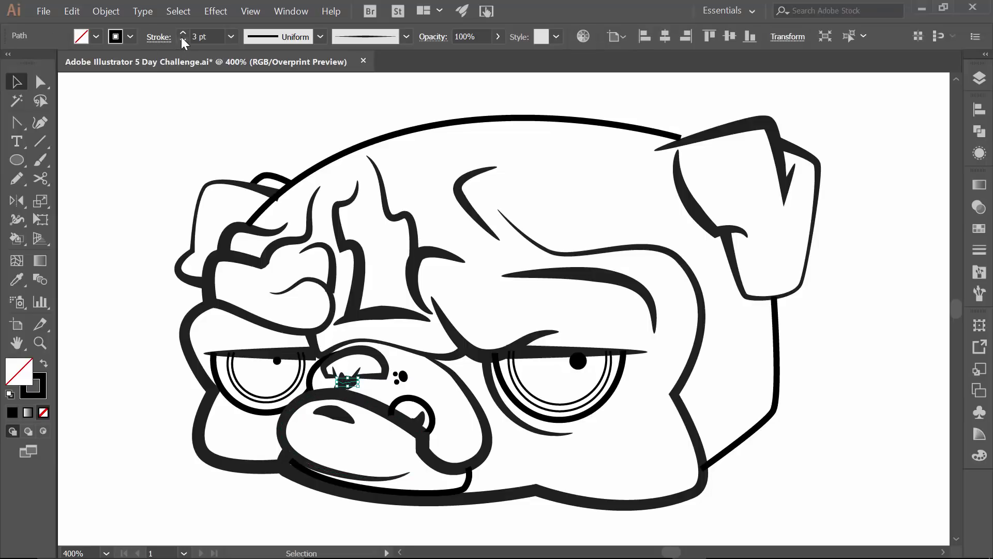
{"action": "left_click", "coordinate": [183, 41]}
{"action": "left_click", "coordinate": [182, 40]}
Zoom into the muzzle and thin the curve below the nose and the pointed line to 1 pt
{"action": "key", "text": "z"}
{"action": "left_click_drag", "start_coordinate": [292, 368], "coordinate": [411, 443]}
{"action": "key", "text": "v"}
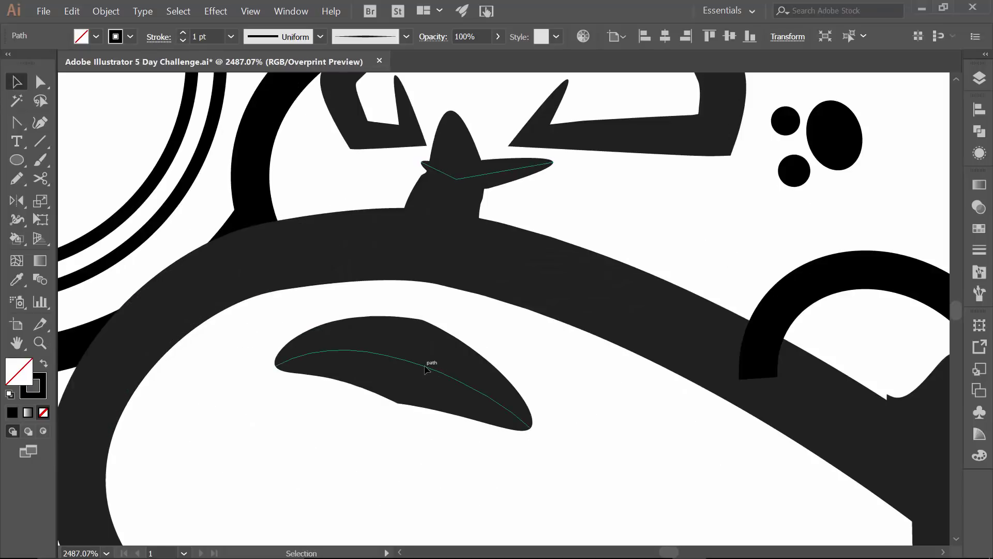
{"action": "left_click", "coordinate": [338, 413]}
{"action": "left_click", "coordinate": [182, 40]}
{"action": "left_click", "coordinate": [182, 41]}
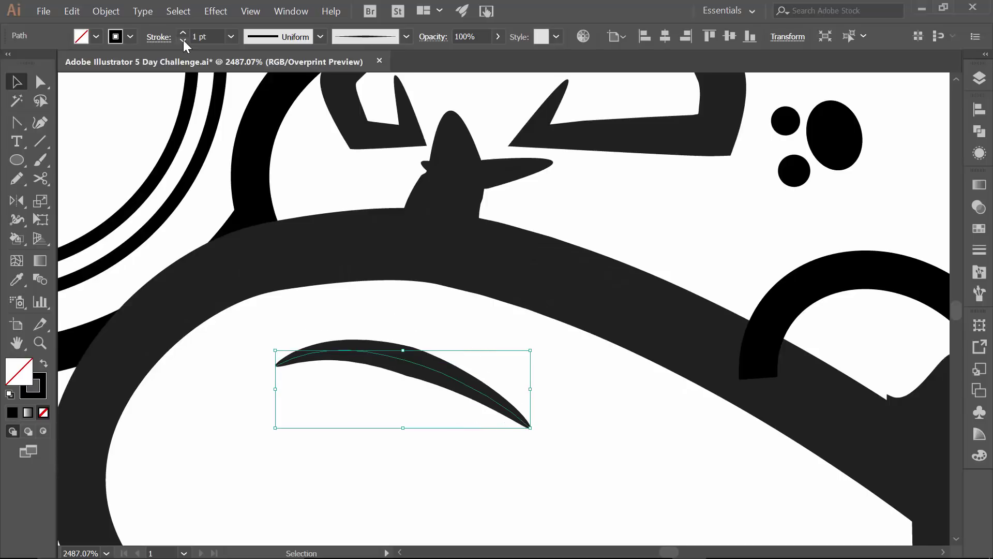
{"action": "left_click", "coordinate": [452, 176]}
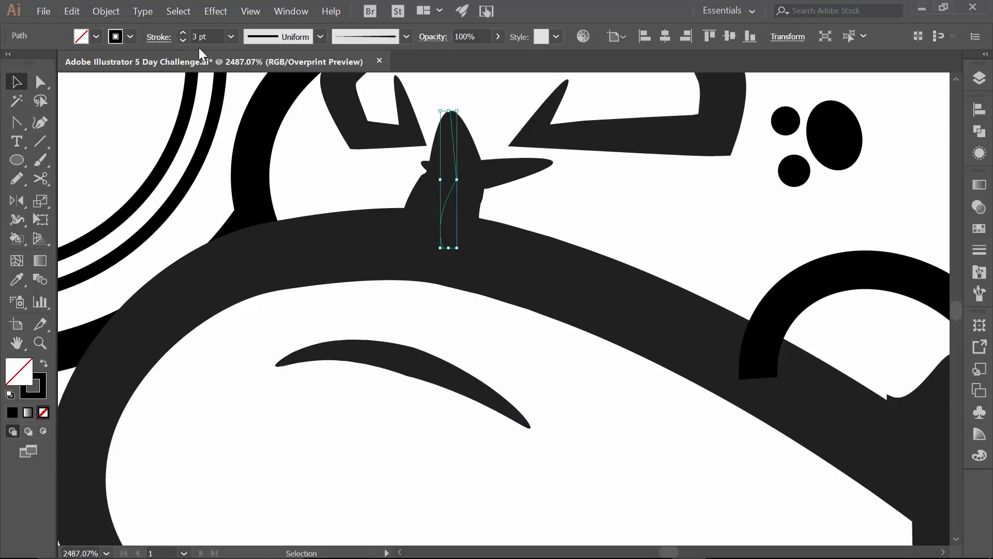
{"action": "left_click", "coordinate": [183, 41]}
{"action": "left_click", "coordinate": [183, 40]}
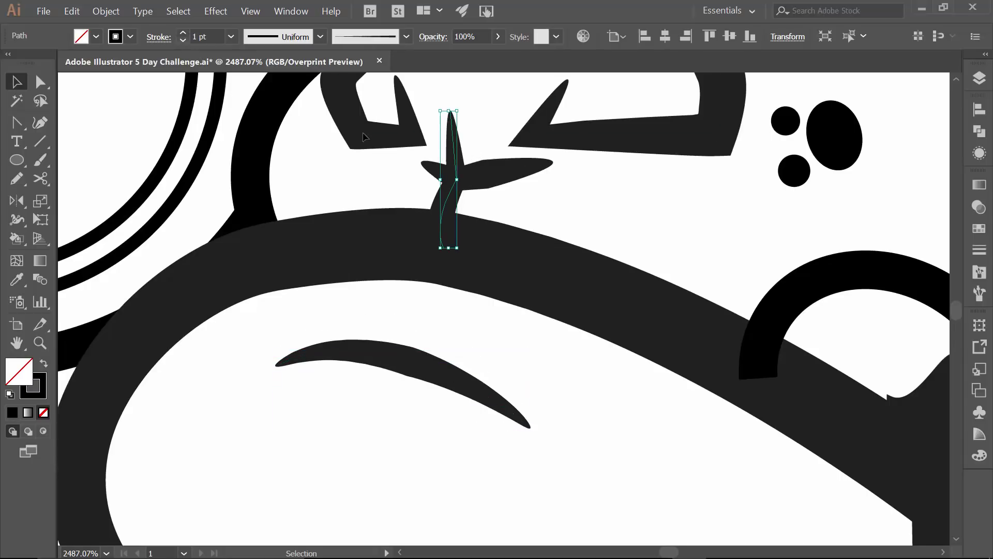
Set the pointed shape inside the ring to 2 pt and zoom out to the whole pug
{"action": "scroll", "coordinate": [459, 170], "scroll_direction": "up", "scroll_amount": 3}
{"action": "left_click_drag", "start_coordinate": [838, 371], "coordinate": [554, 216]}
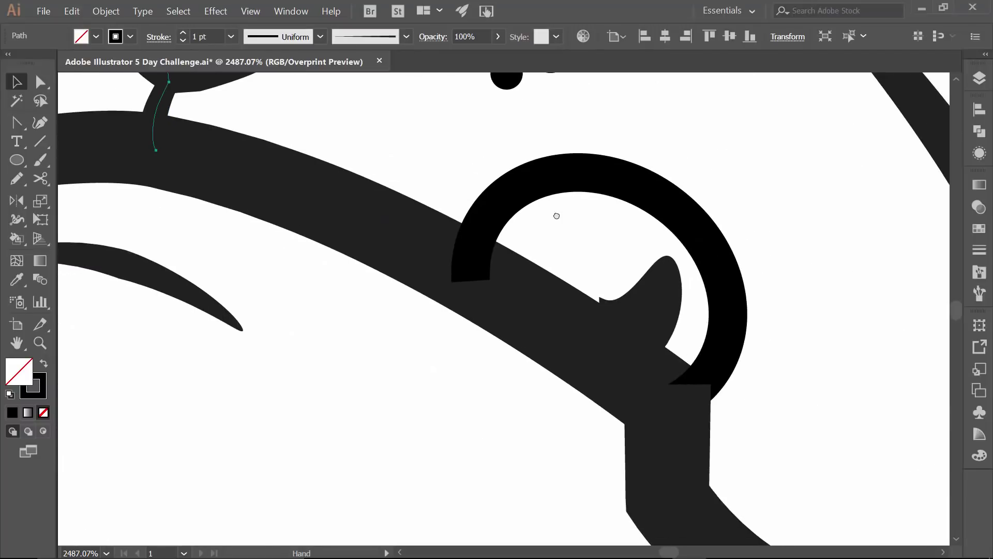
{"action": "left_click", "coordinate": [653, 297]}
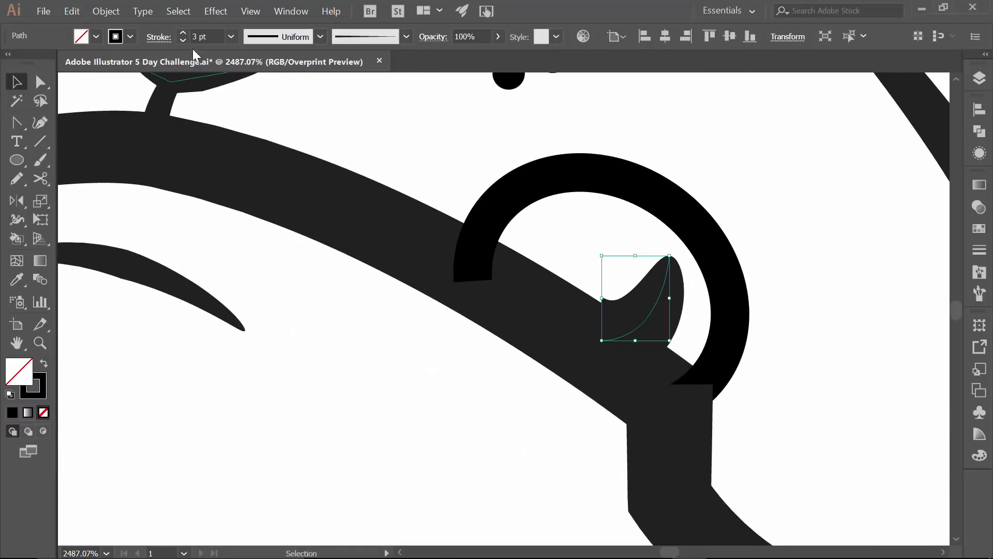
{"action": "left_click", "coordinate": [183, 32]}
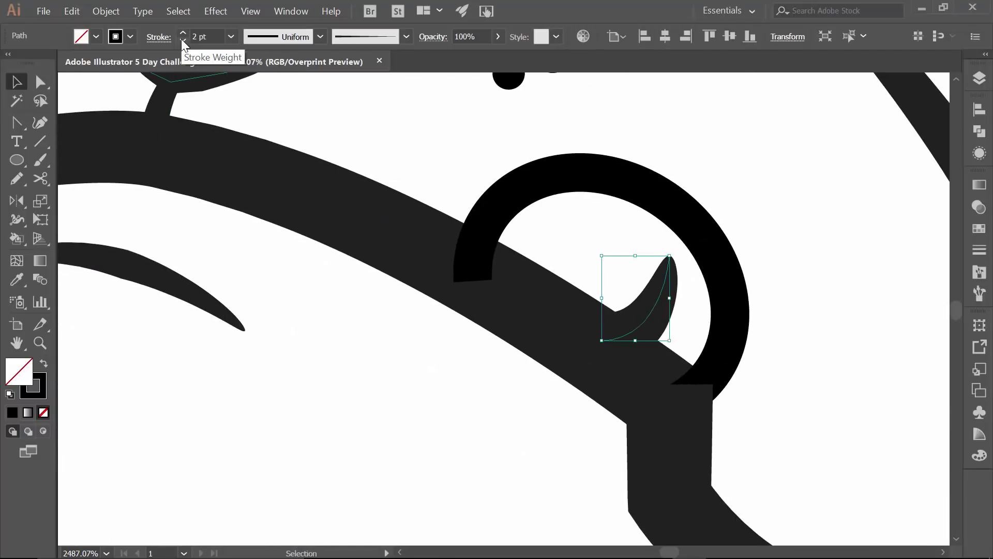
{"action": "left_click", "coordinate": [593, 251]}
{"action": "key", "text": "ctrl+0"}
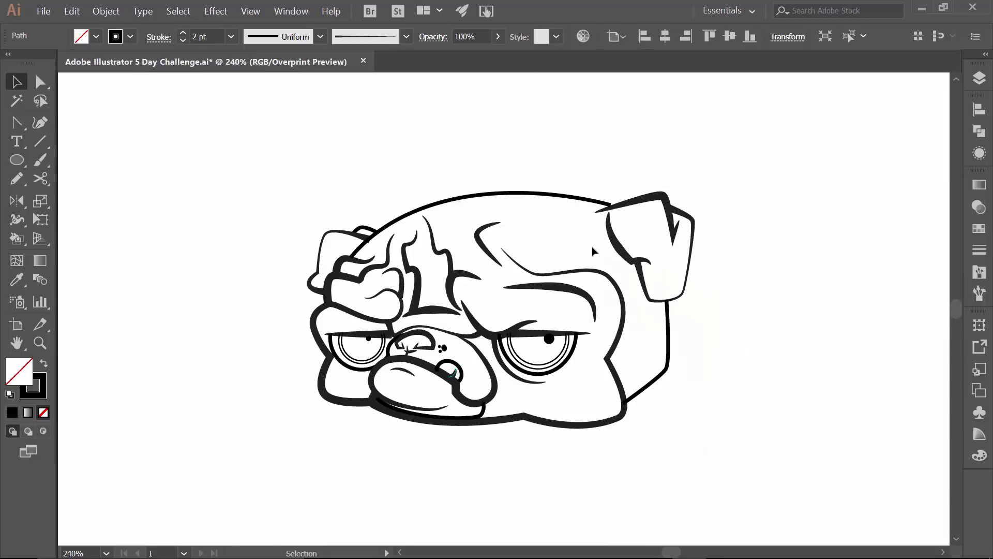
Thicken the lower-right face outline and the big head outline to 5 pt
{"action": "left_click", "coordinate": [668, 335]}
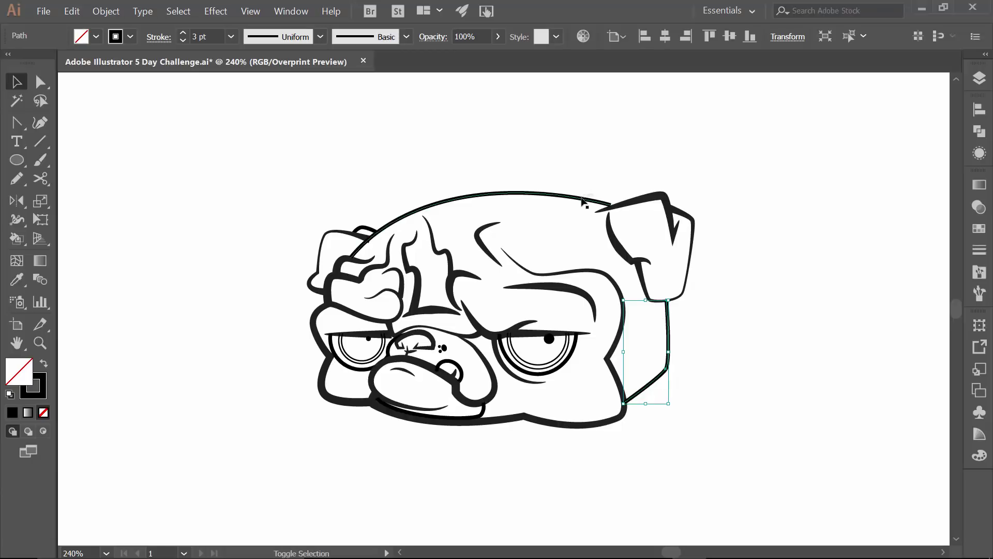
{"action": "left_click", "coordinate": [481, 421], "text": "shift"}
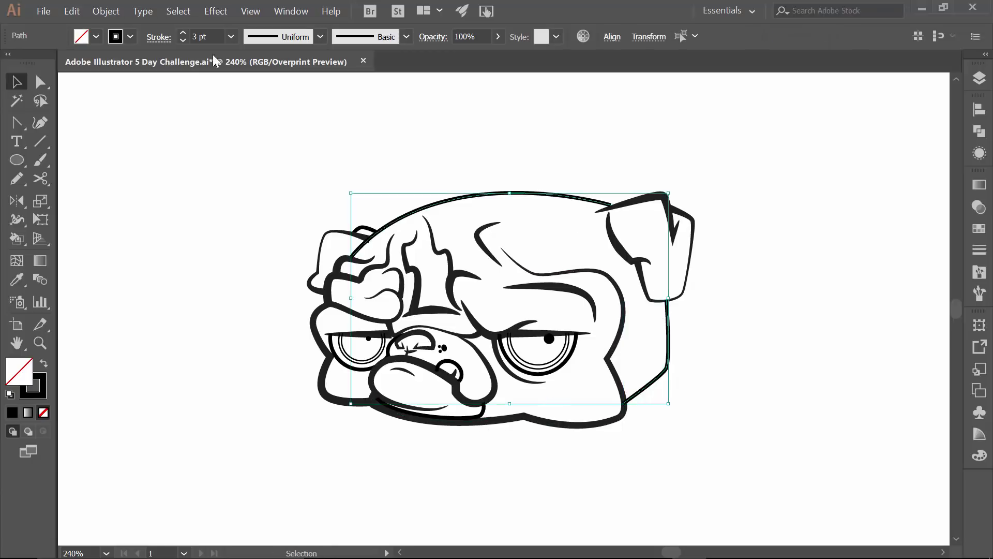
{"action": "left_click", "coordinate": [184, 34]}
{"action": "left_click", "coordinate": [183, 33]}
{"action": "left_click", "coordinate": [184, 33]}
Thicken the small forehead shape and the ear outline to 5 pt
{"action": "left_click", "coordinate": [363, 228]}
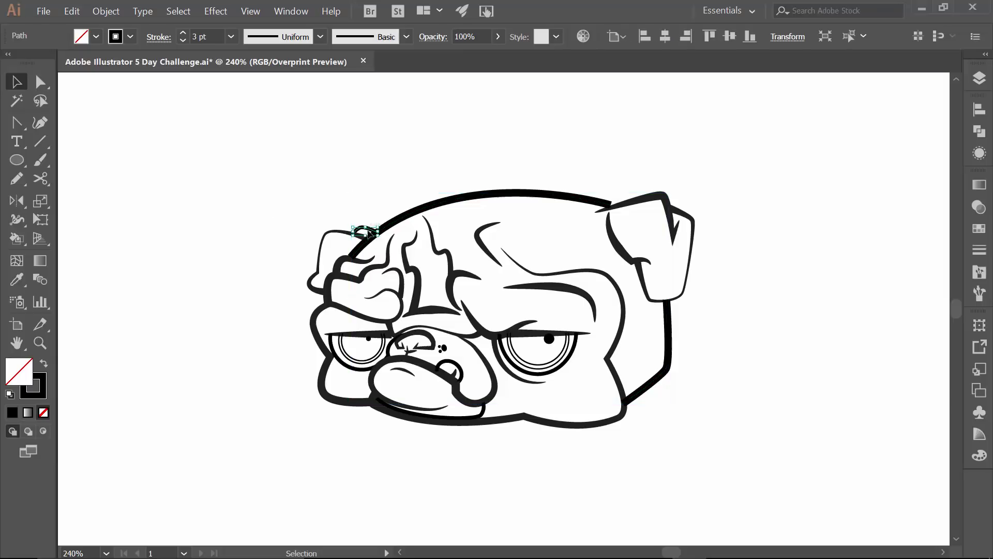
{"action": "left_click", "coordinate": [686, 216], "text": "shift"}
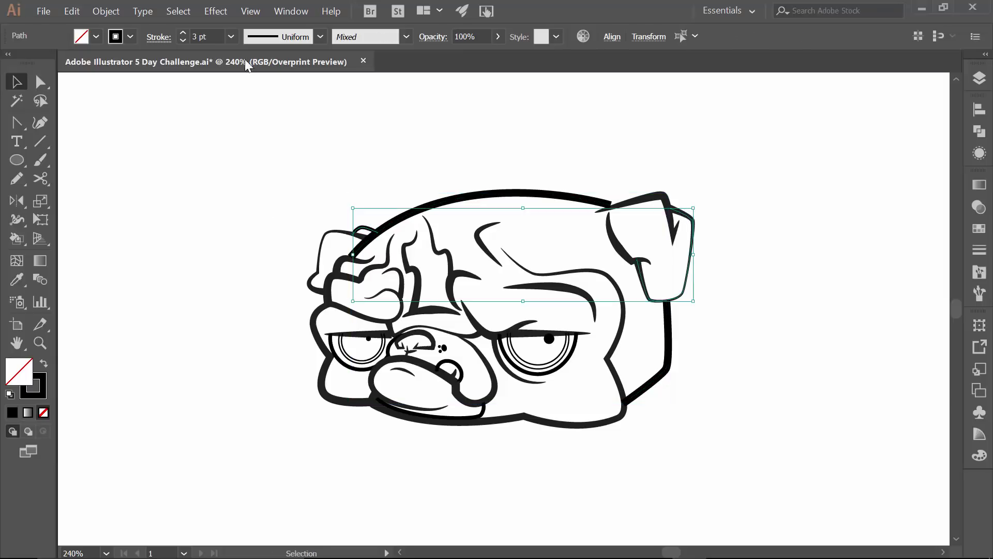
{"action": "left_click", "coordinate": [183, 33]}
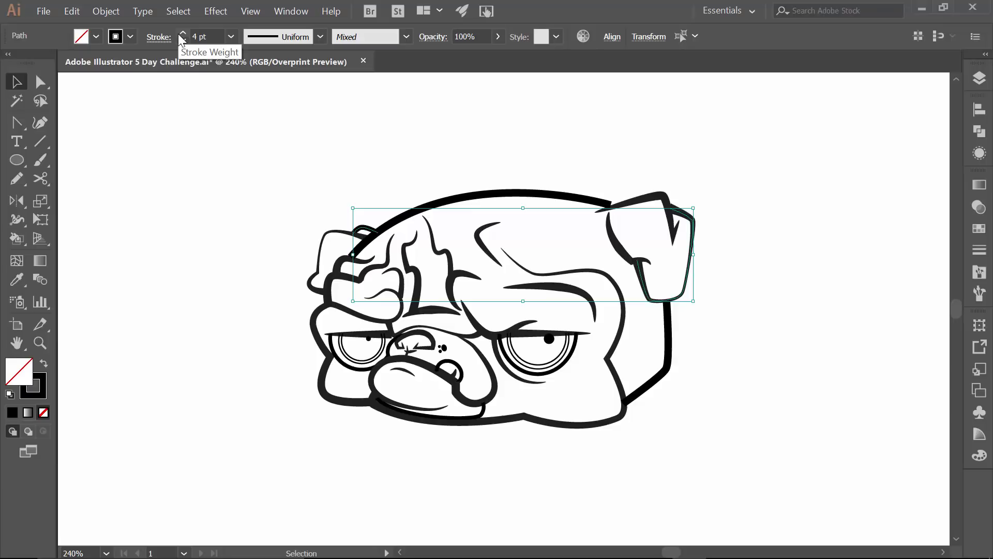
{"action": "left_click", "coordinate": [181, 34]}
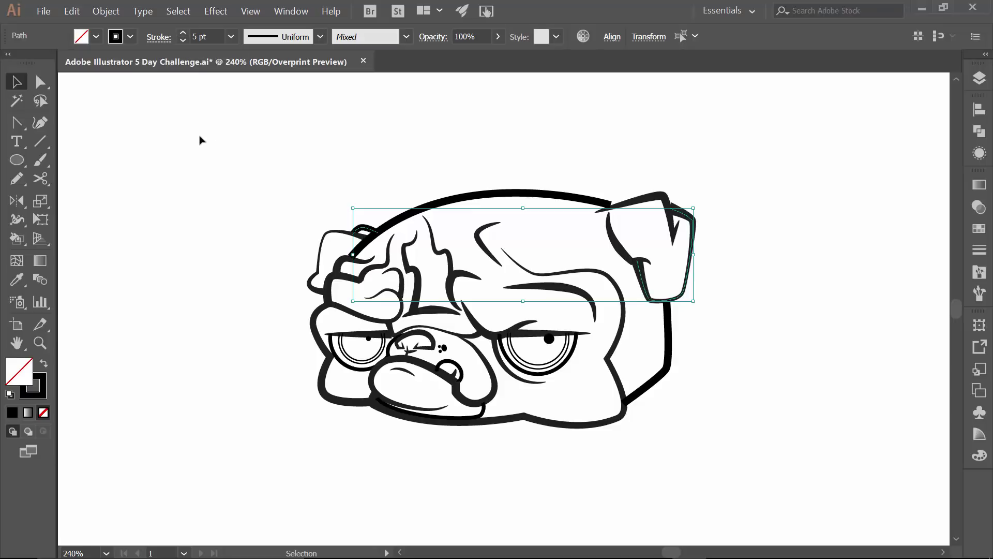
{"action": "left_click", "coordinate": [222, 150]}
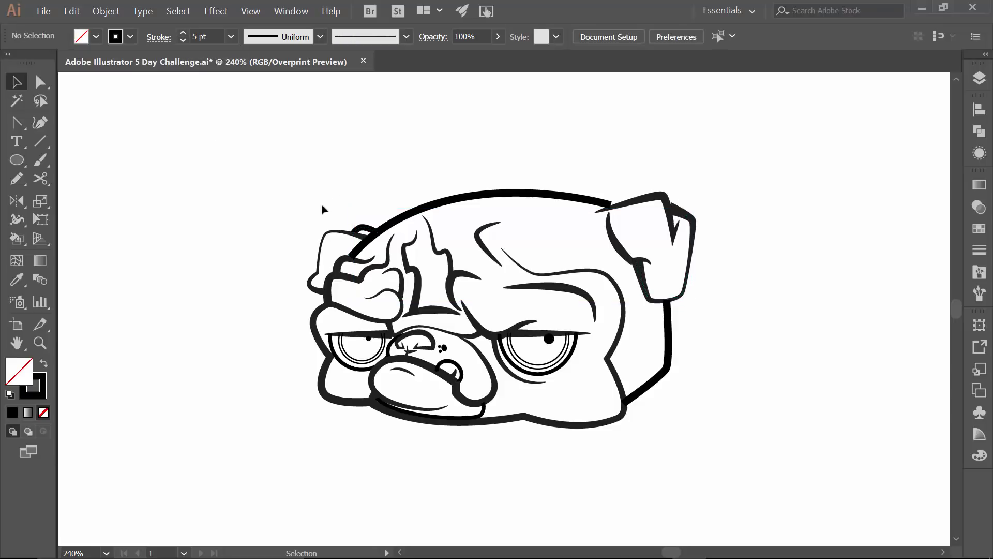
Set the top-left forehead fold to 5 pt and the left brow-cheek outline to 4 pt
{"action": "left_click", "coordinate": [182, 32]}
{"action": "left_click", "coordinate": [183, 32]}
{"action": "left_click", "coordinate": [208, 136]}
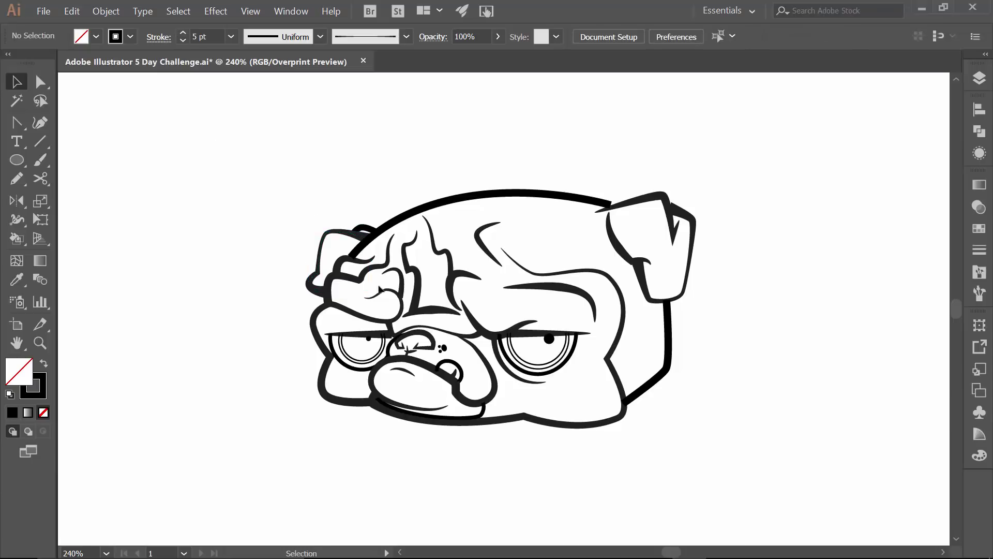
{"action": "left_click", "coordinate": [359, 322]}
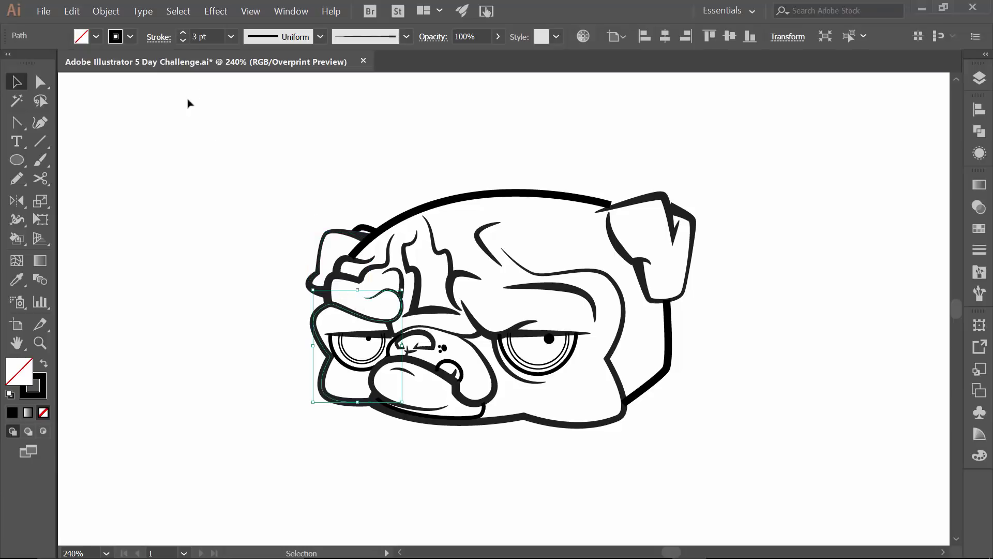
{"action": "left_click", "coordinate": [183, 33]}
{"action": "left_click", "coordinate": [197, 182]}
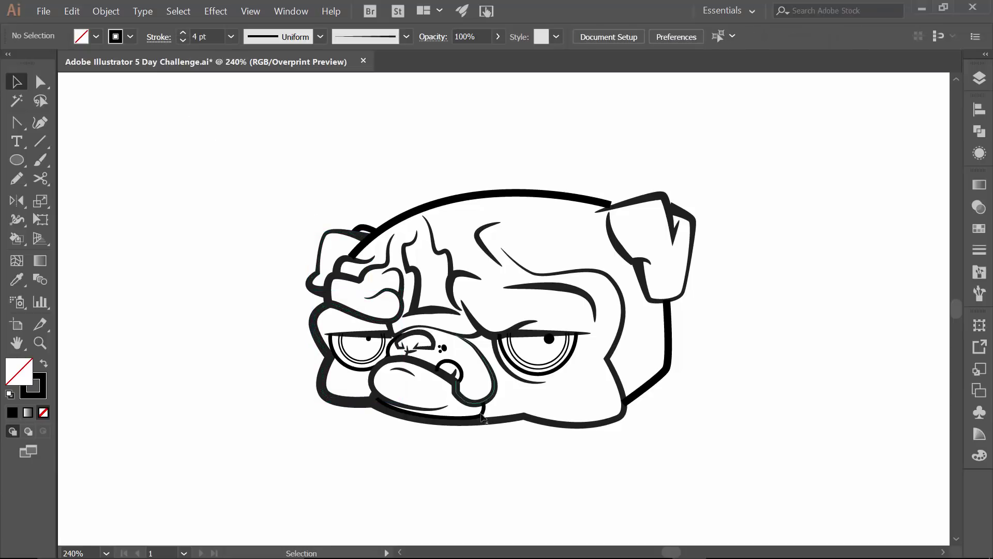
Thicken the lower jaw outline to 4 pt
{"action": "left_click", "coordinate": [504, 422]}
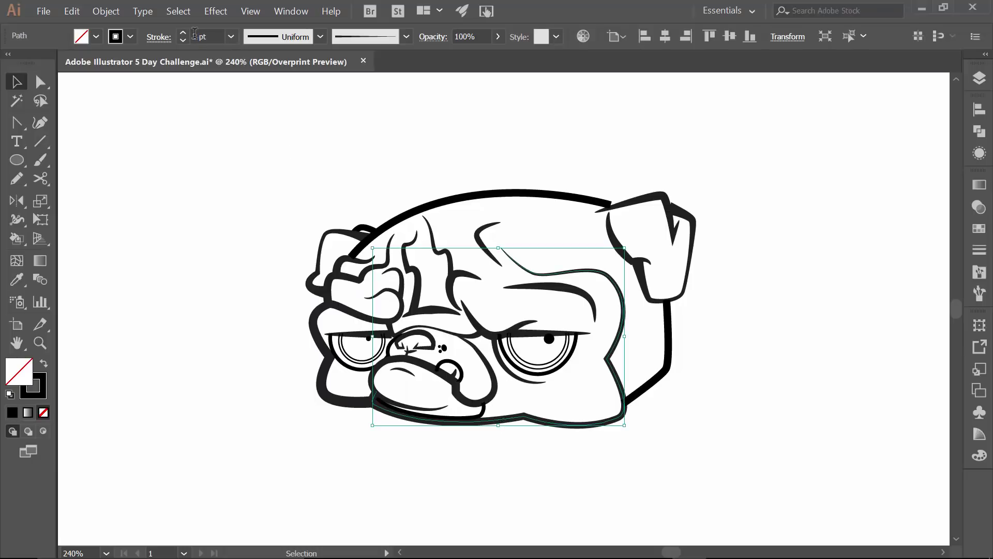
{"action": "left_click", "coordinate": [182, 33]}
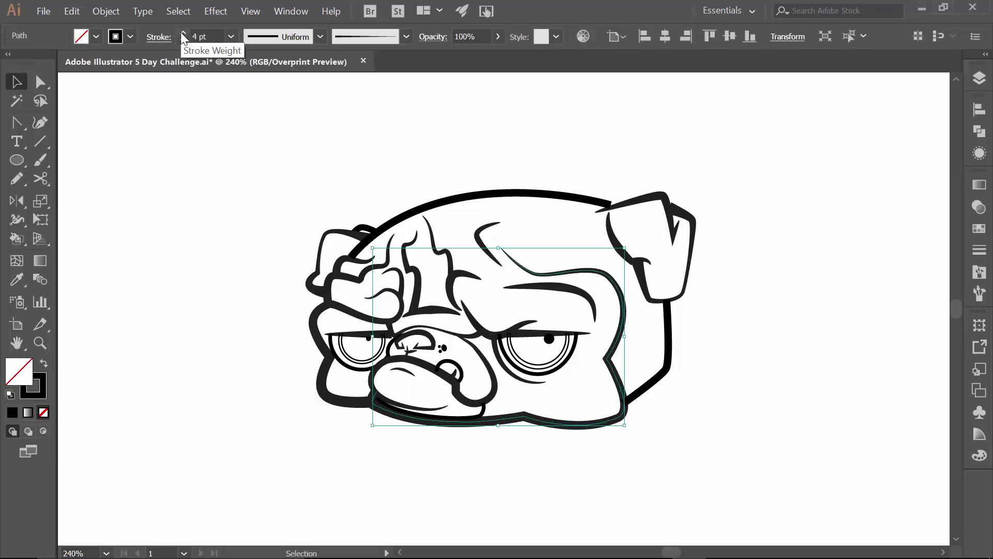
{"action": "left_click", "coordinate": [253, 176]}
{"action": "left_click", "coordinate": [524, 418]}
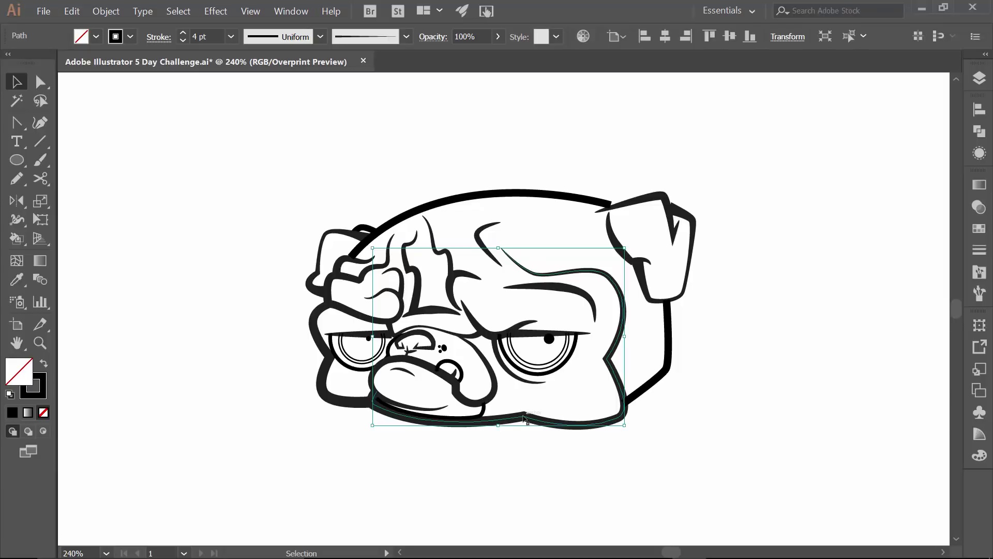
Nudge one jaw-line anchor slightly downward with Direct Selection
{"action": "key", "text": "a"}
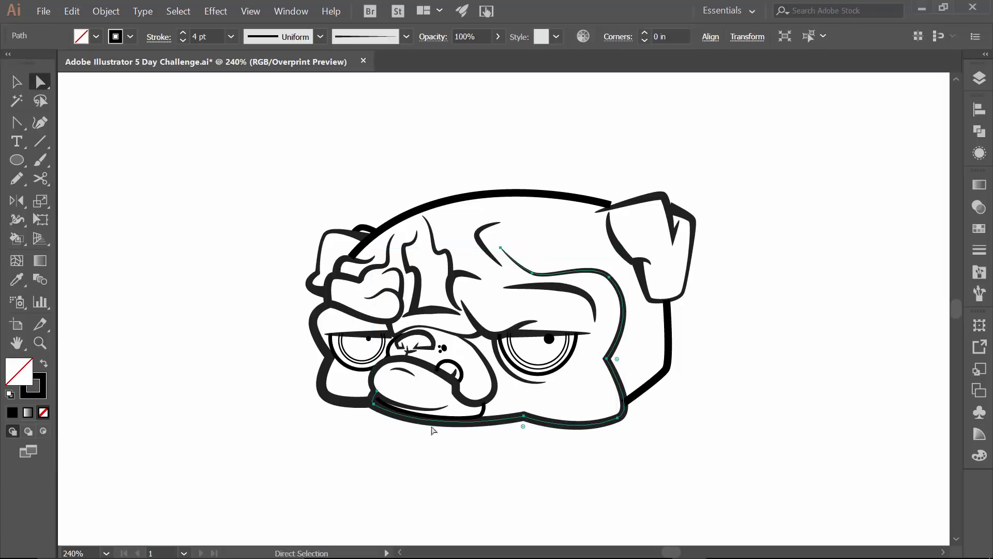
{"action": "left_click", "coordinate": [373, 404]}
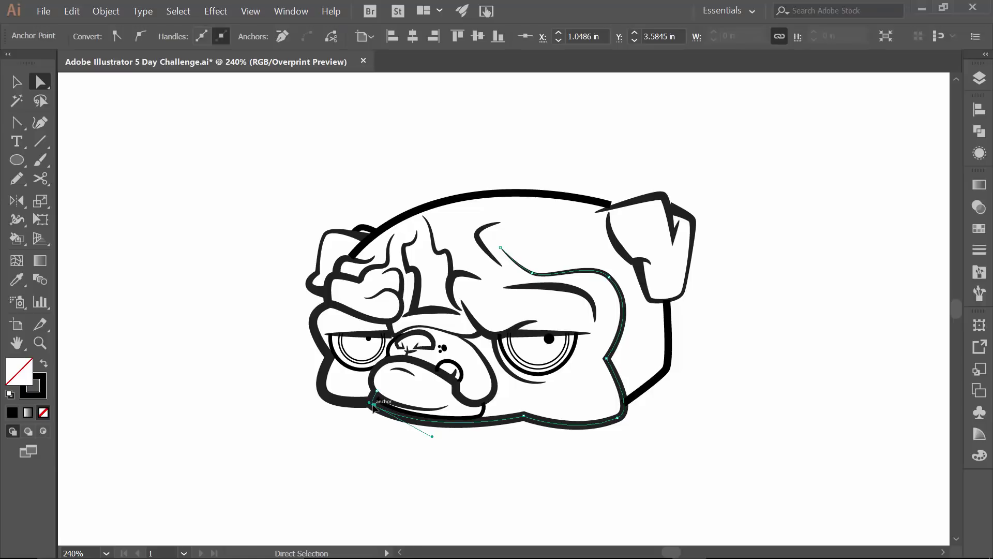
{"action": "left_click_drag", "start_coordinate": [373, 406], "coordinate": [373, 406]}
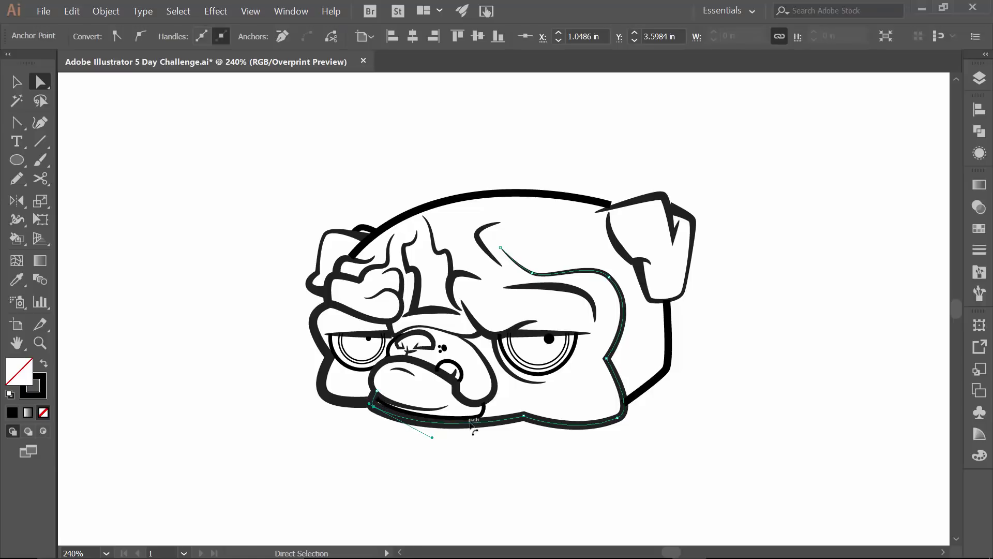
{"action": "key", "text": "v"}
Thicken the mouth curve to a 5 pt stroke
{"action": "left_click", "coordinate": [485, 413]}
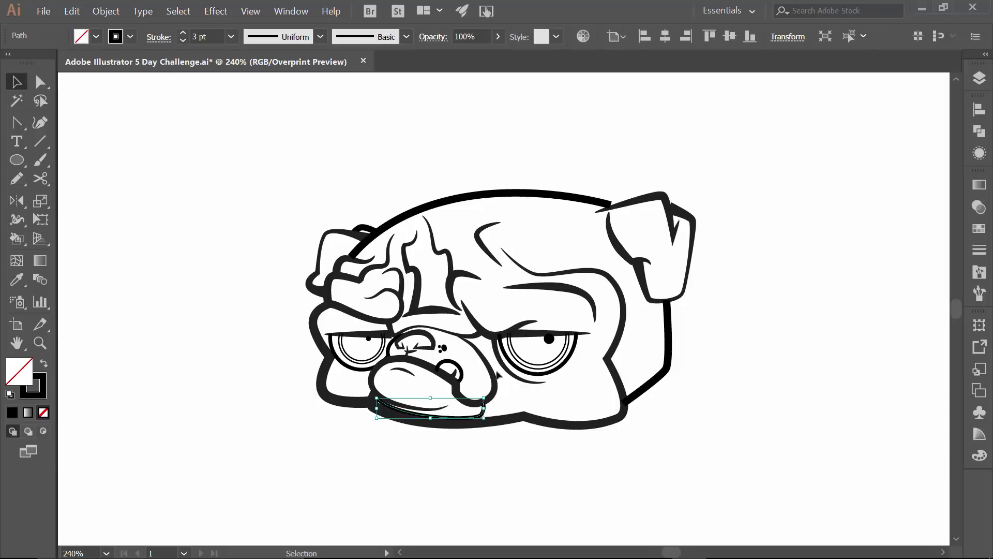
{"action": "left_click", "coordinate": [183, 33]}
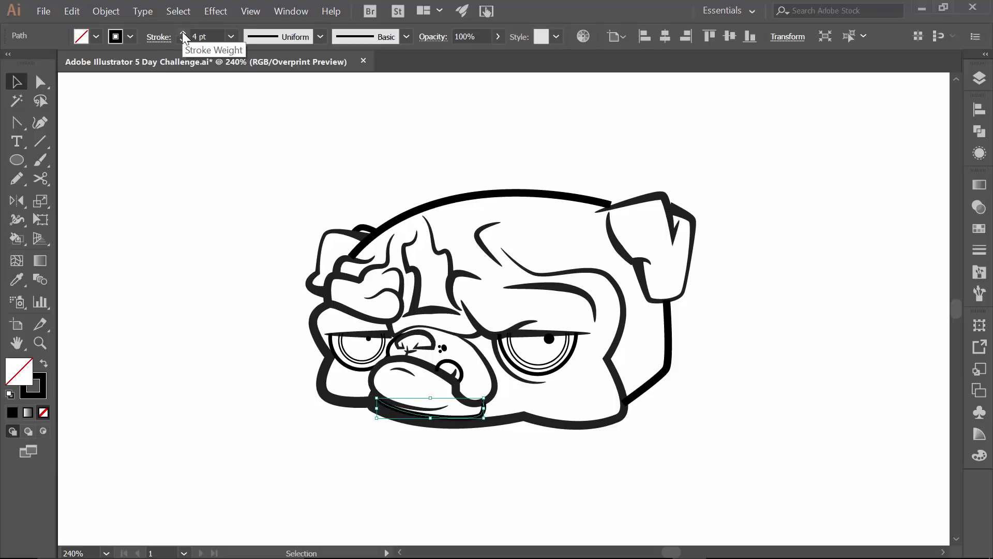
{"action": "left_click", "coordinate": [183, 32]}
{"action": "left_click", "coordinate": [195, 216]}
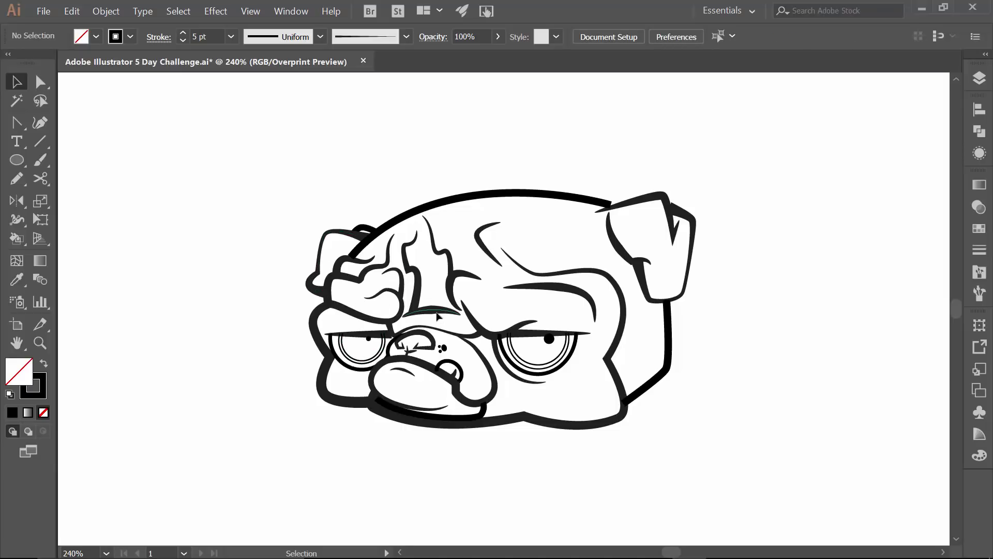
Thin the brow line to 2 pt and raise the nose line above it to 5 pt
{"action": "left_click", "coordinate": [437, 314]}
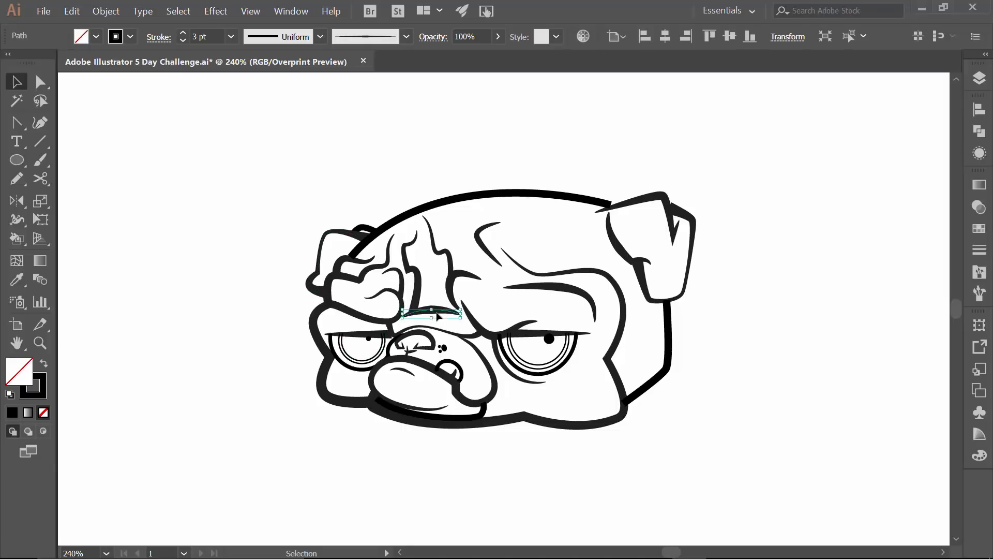
{"action": "left_click", "coordinate": [183, 40]}
{"action": "left_click", "coordinate": [177, 147]}
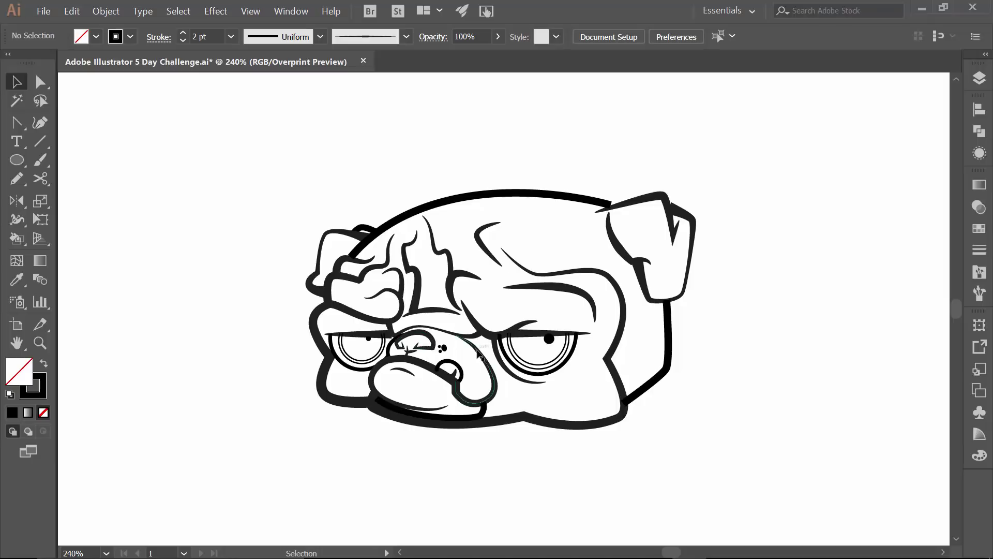
{"action": "left_click", "coordinate": [475, 339]}
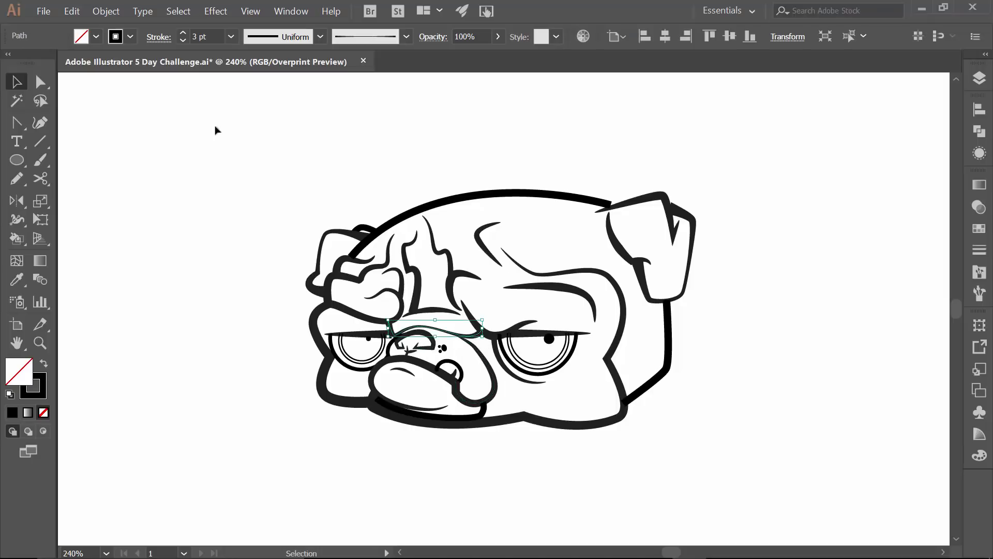
{"action": "left_click", "coordinate": [182, 32]}
{"action": "left_click", "coordinate": [182, 32]}
{"action": "left_click", "coordinate": [182, 33]}
{"action": "left_click", "coordinate": [172, 150]}
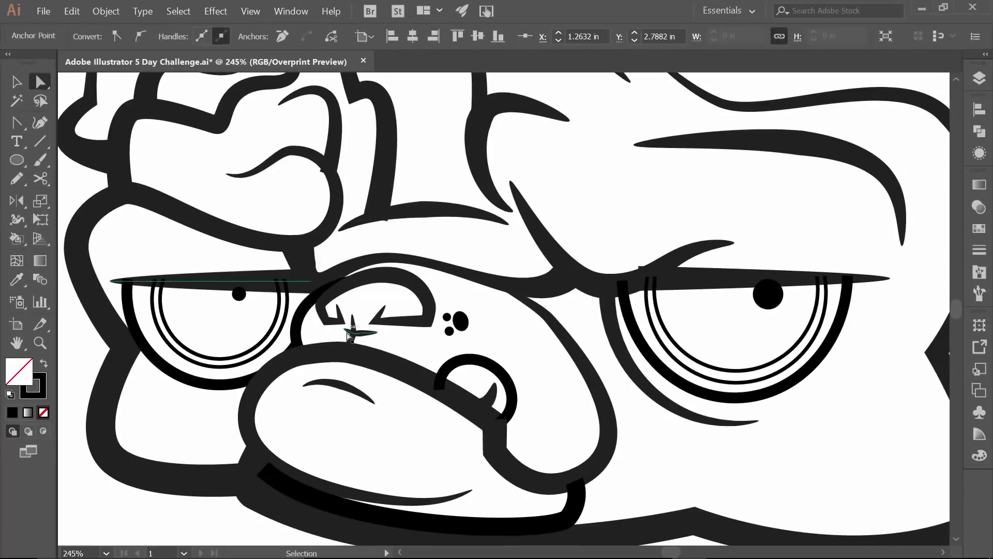
Zoom out to fit the whole pug and save the drawing
{"action": "key", "text": "ctrl+0"}
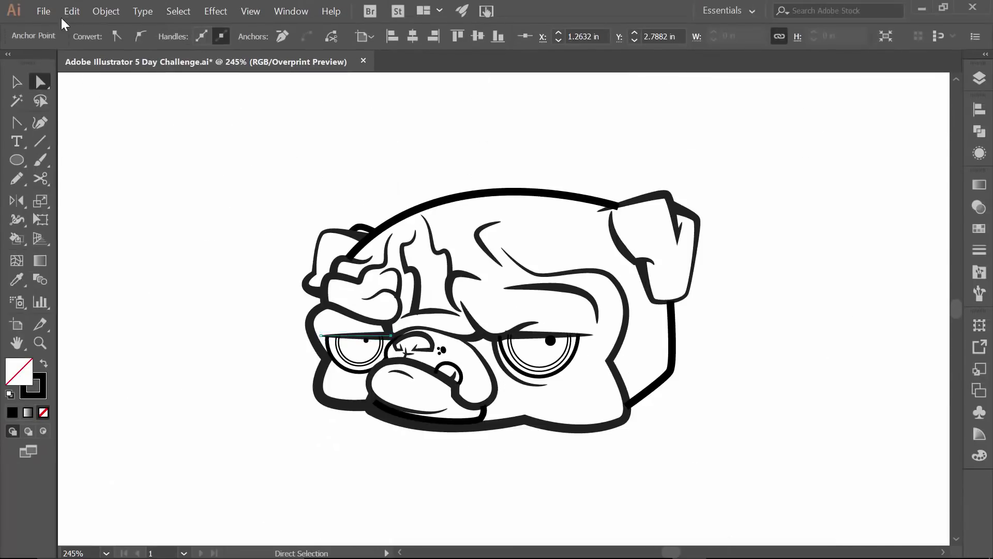
{"action": "left_click", "coordinate": [44, 11]}
{"action": "left_click", "coordinate": [88, 131]}
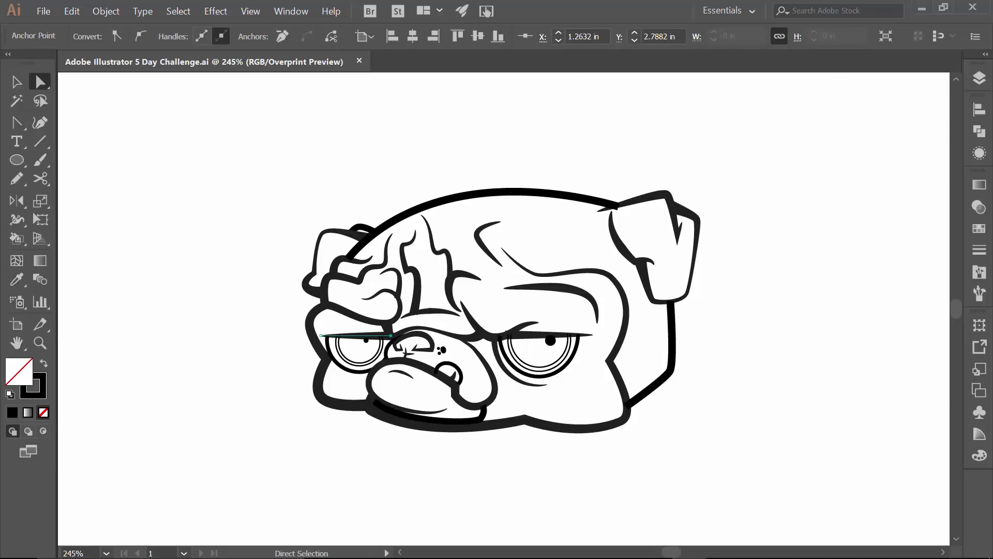
Duplicate the top DRAWING with Mouse layer and lock the copy as a backup
{"action": "left_click", "coordinate": [979, 78]}
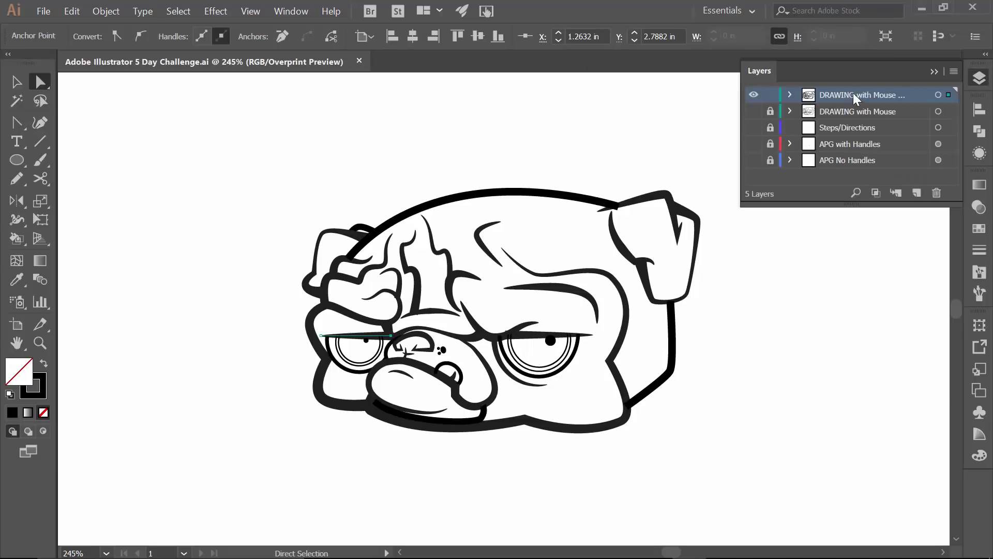
{"action": "left_click", "coordinate": [955, 72]}
{"action": "left_click", "coordinate": [791, 107]}
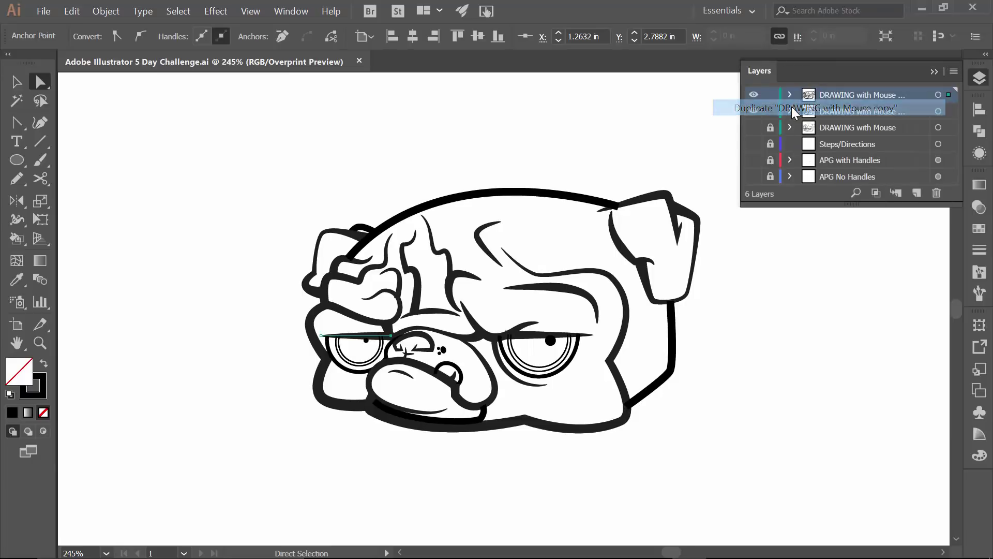
{"action": "left_click", "coordinate": [761, 111]}
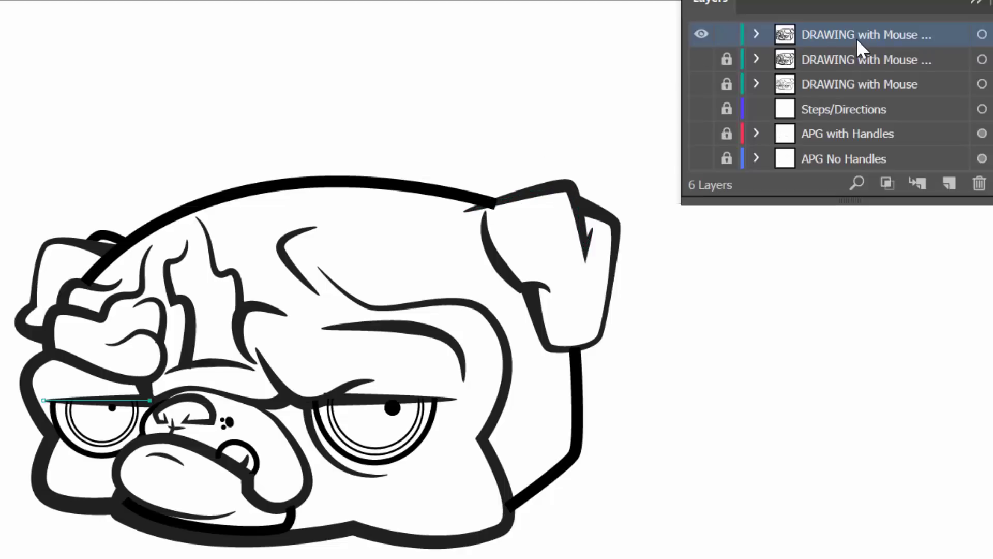
Target the top layer, apply Expand Appearance, then Expand with Fill and Stroke checked
{"action": "left_click", "coordinate": [980, 35]}
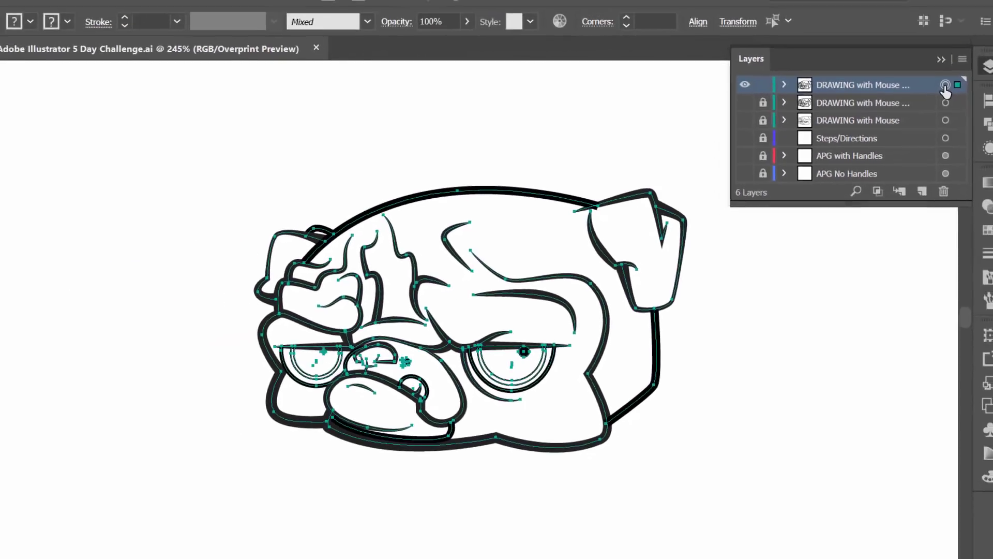
{"action": "left_click", "coordinate": [106, 11]}
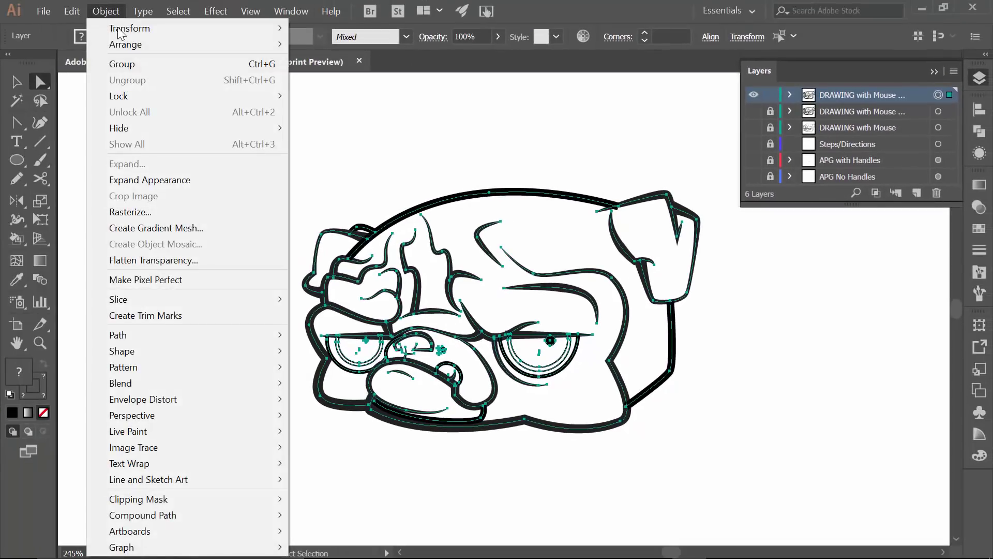
{"action": "left_click", "coordinate": [140, 179]}
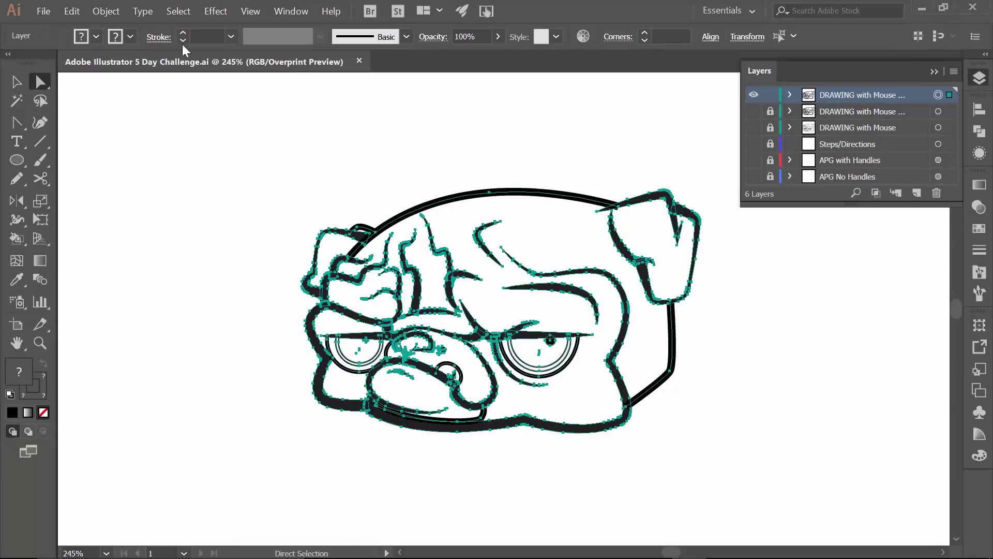
{"action": "left_click", "coordinate": [101, 11]}
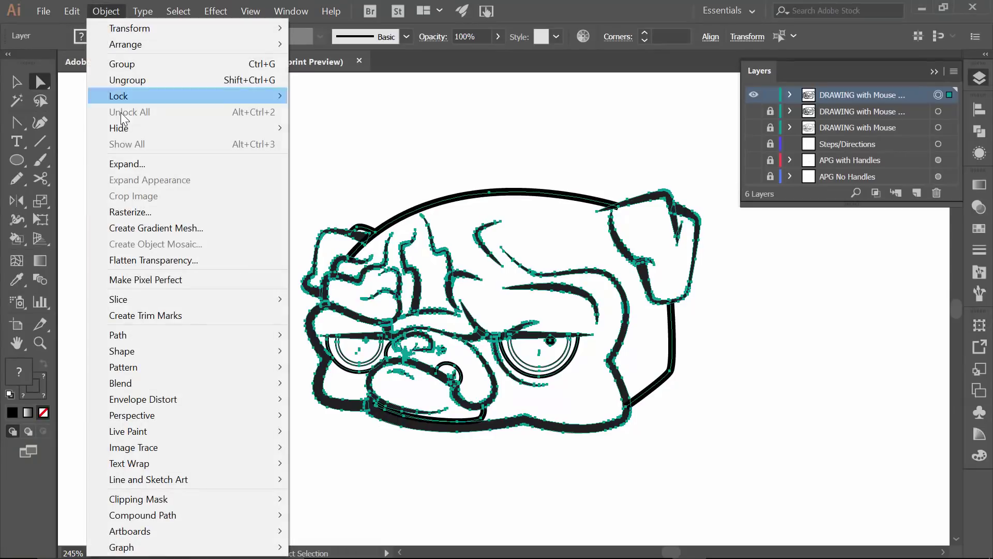
{"action": "left_click", "coordinate": [128, 165]}
{"action": "left_click", "coordinate": [458, 366]}
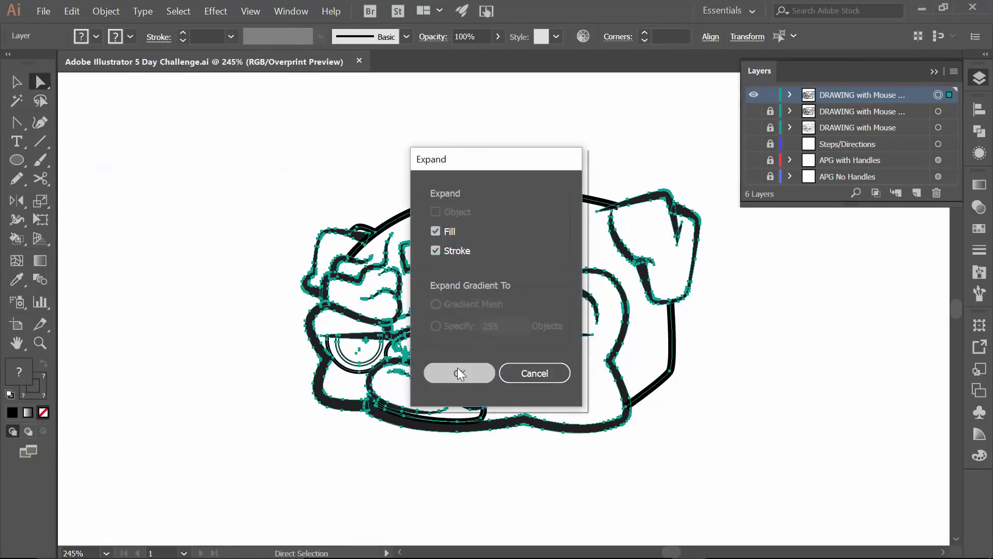
{"action": "left_click", "coordinate": [226, 197]}
{"action": "key", "text": "v"}
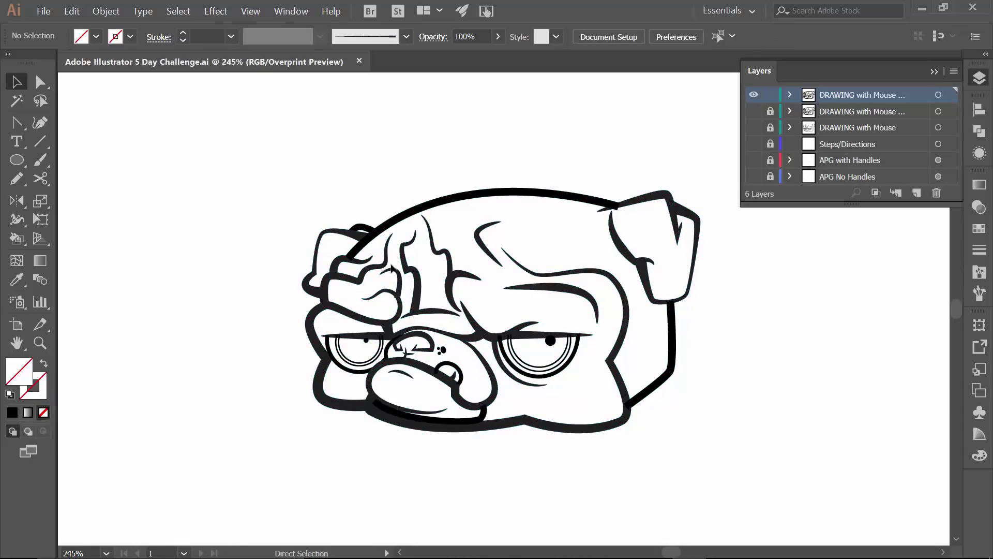
Zoom into where the ear meets the head and select the expanded black shapes
{"action": "key", "text": "ctrl+plus"}
{"action": "key", "text": "ctrl+plus"}
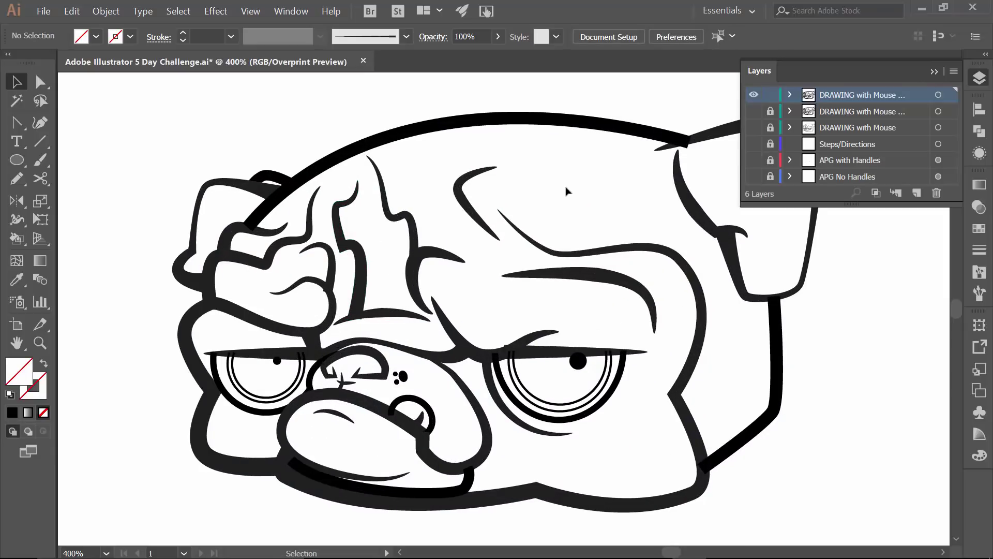
{"action": "left_click", "coordinate": [934, 72]}
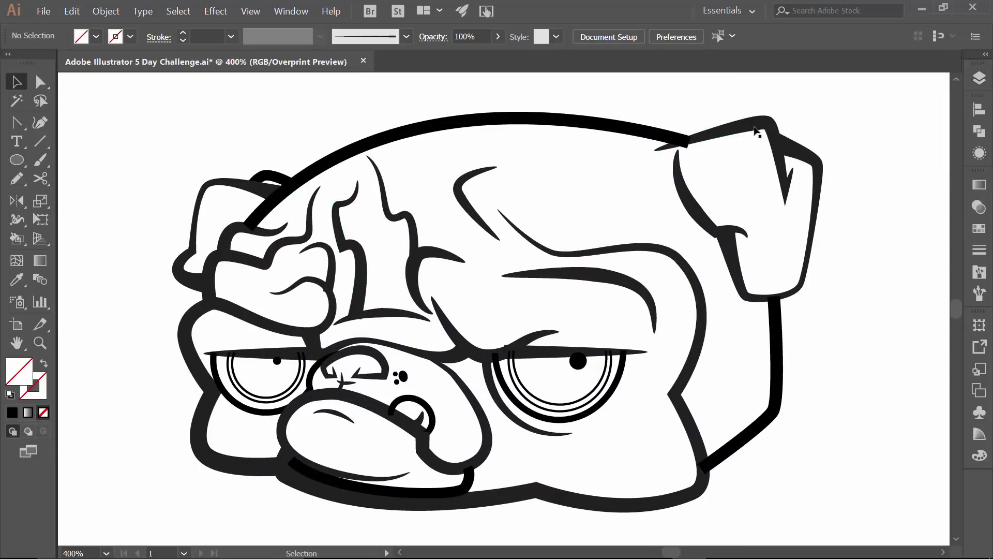
{"action": "key", "text": "z"}
{"action": "left_click_drag", "start_coordinate": [663, 115], "coordinate": [727, 170]}
{"action": "key", "text": "v"}
{"action": "left_click", "coordinate": [262, 222]}
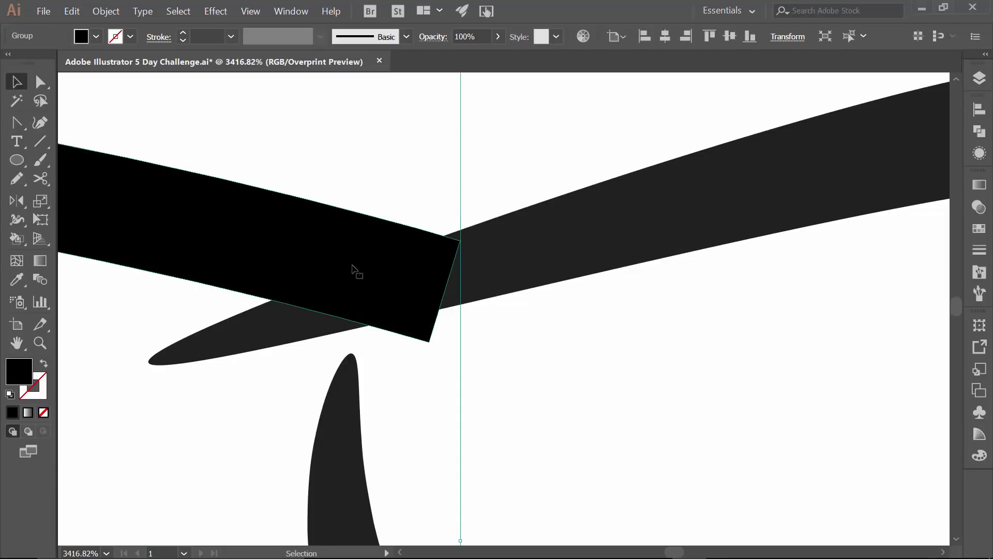
Shrink the Eraser brush and try erasing a stroke crossing, then undo it
{"action": "key", "text": "shift+e"}
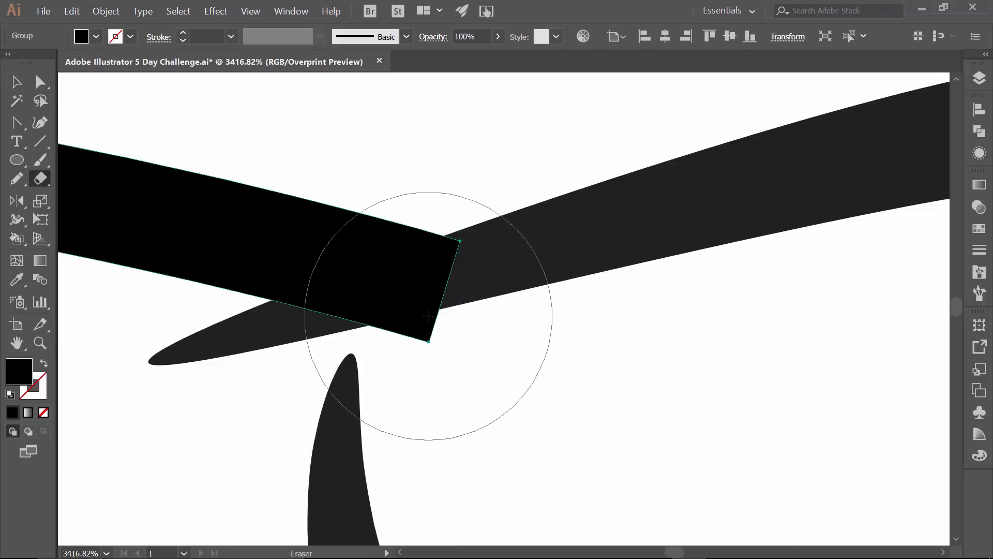
{"action": "key", "text": "bracketleft"}
{"action": "key", "text": "bracketleft"}
{"action": "key", "text": "bracketright"}
{"action": "key", "text": "bracketleft"}
{"action": "key", "text": "bracketleft"}
{"action": "key", "text": "bracketleft"}
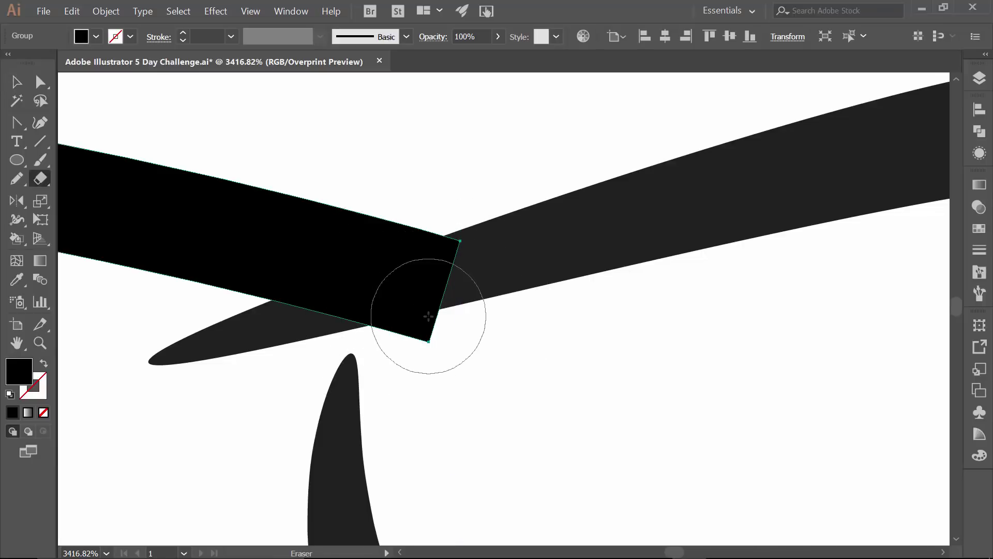
{"action": "left_click", "coordinate": [41, 179]}
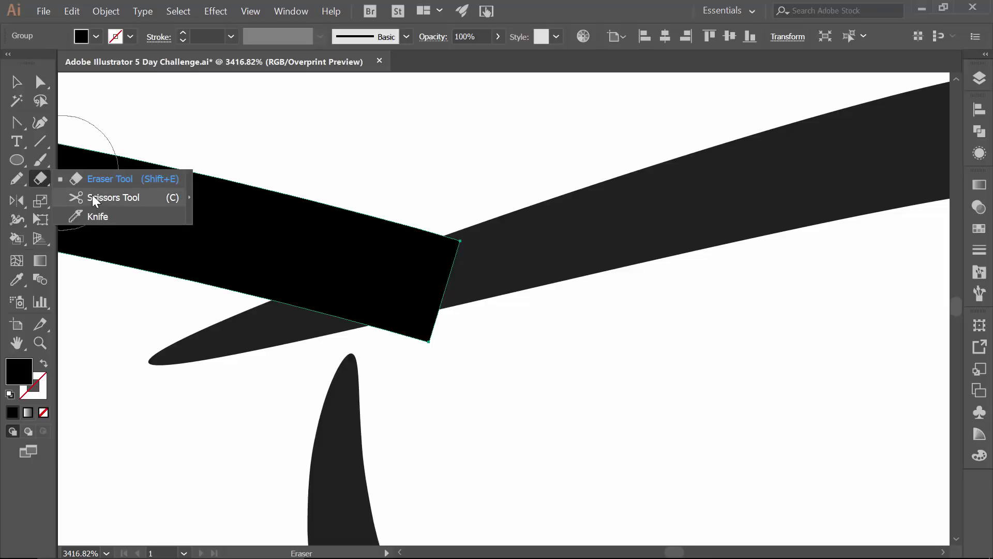
{"action": "left_click", "coordinate": [103, 178]}
{"action": "left_click_drag", "start_coordinate": [510, 310], "coordinate": [333, 345]}
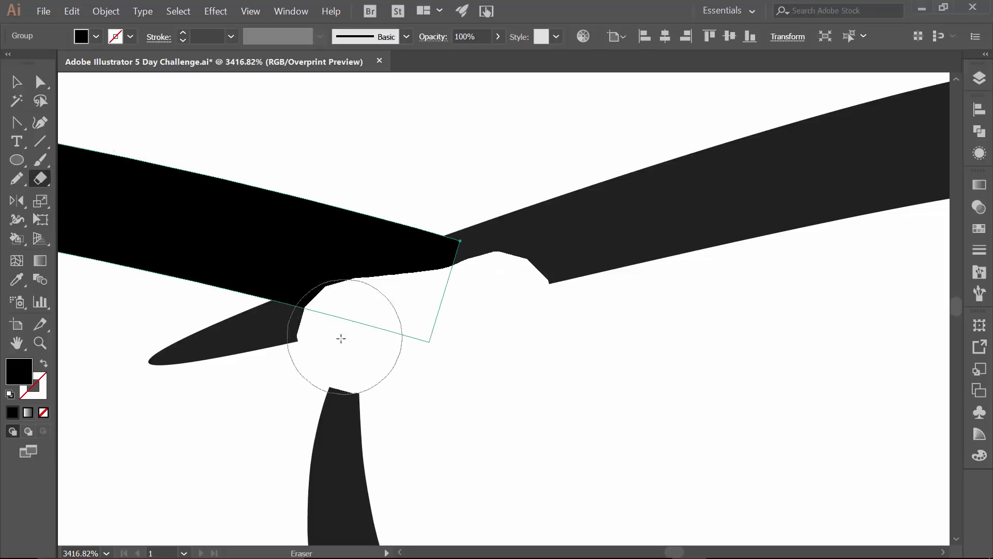
{"action": "key", "text": "ctrl+z"}
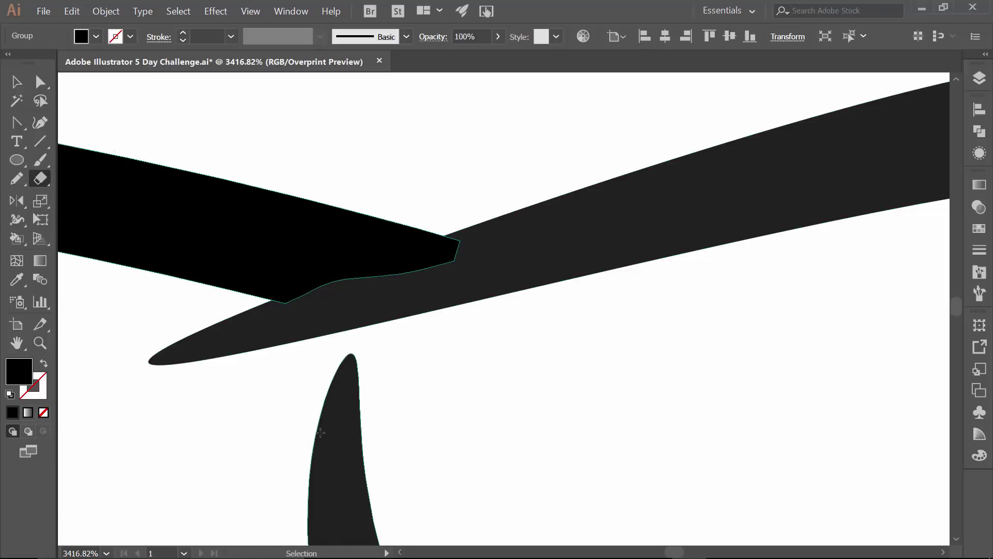
Pan over the forehead wrinkles and pick the crescent-side and hook-shaped wrinkles for erasing
{"action": "scroll", "coordinate": [320, 432], "scroll_direction": "down", "scroll_amount": 5, "text": "alt"}
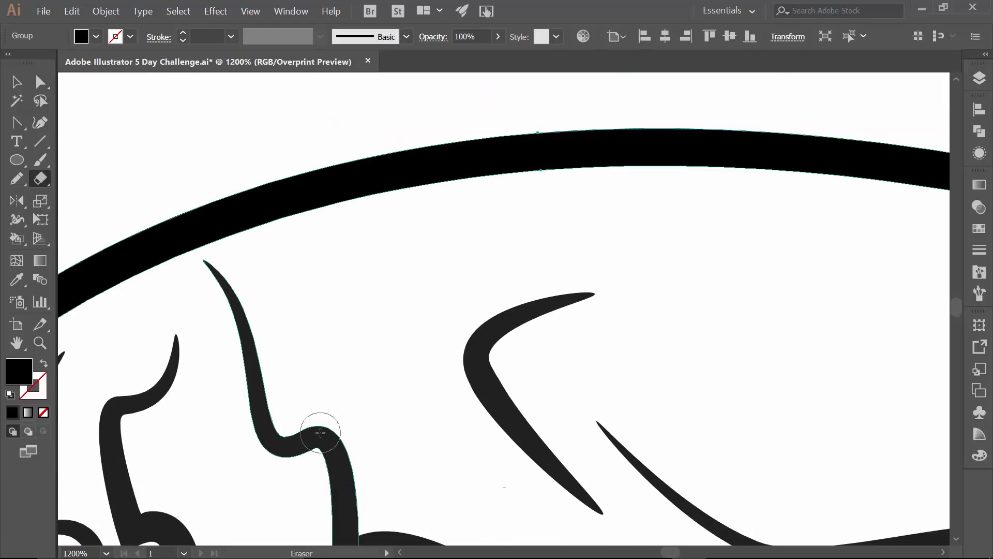
{"action": "left_click_drag", "start_coordinate": [262, 430], "coordinate": [372, 243]}
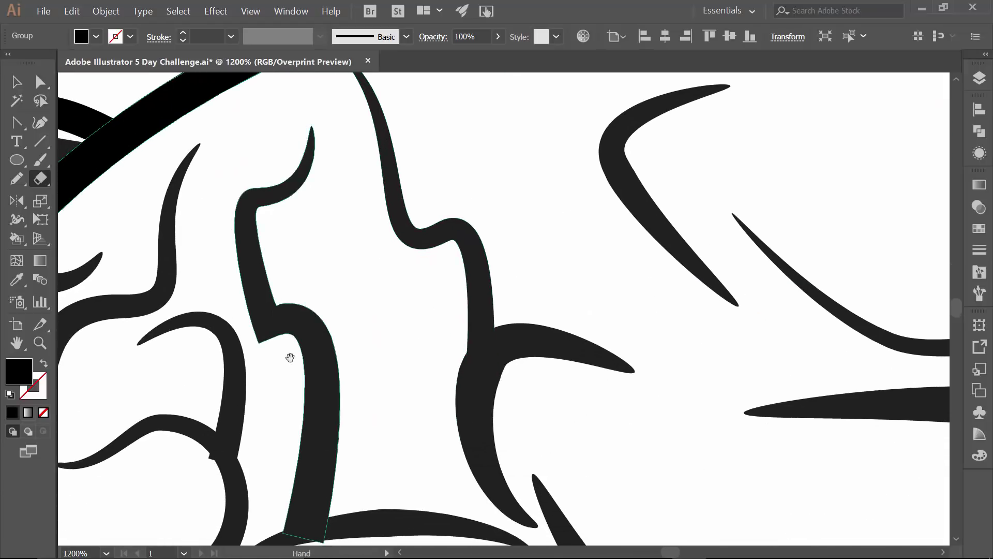
{"action": "left_click_drag", "start_coordinate": [240, 410], "coordinate": [295, 274]}
{"action": "key", "text": "v"}
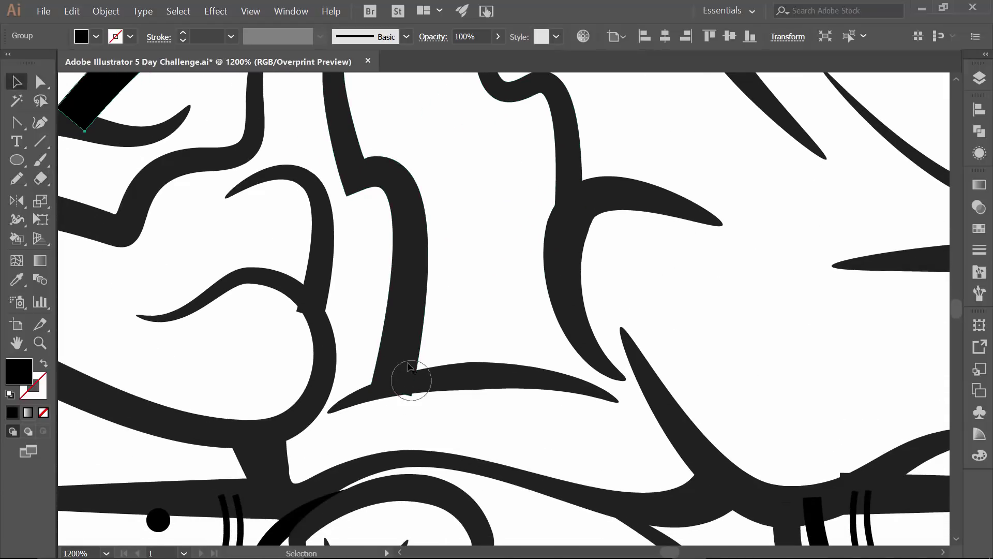
{"action": "left_click", "coordinate": [406, 360]}
{"action": "key", "text": "shift+e"}
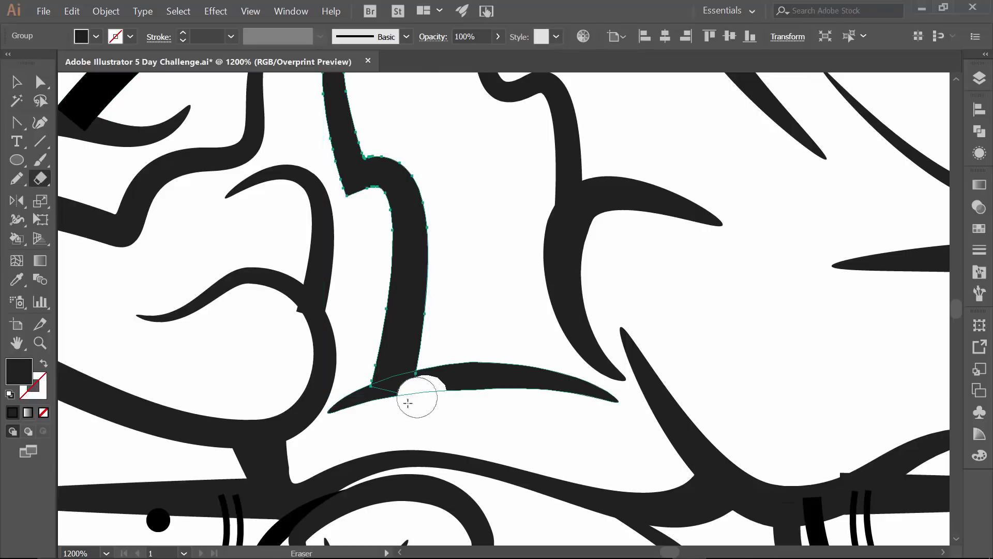
{"action": "left_click", "coordinate": [319, 289], "text": "ctrl"}
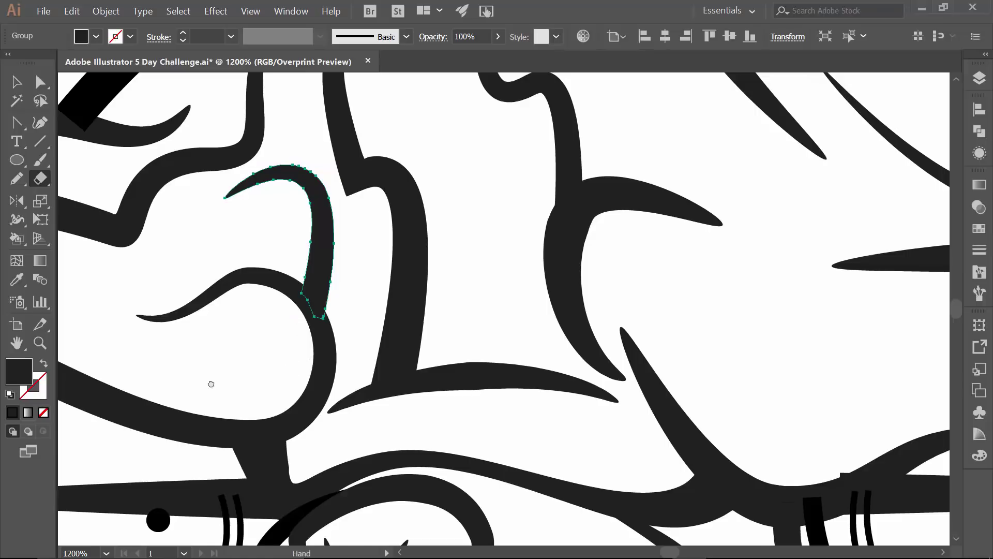
{"action": "mouse_move", "coordinate": [214, 391]}
{"action": "left_mouse_down"}
{"action": "mouse_move", "coordinate": [299, 344]}
{"action": "mouse_move", "coordinate": [381, 475]}
{"action": "mouse_move", "coordinate": [474, 438]}
{"action": "mouse_move", "coordinate": [381, 191]}
{"action": "mouse_move", "coordinate": [366, 195]}
{"action": "left_mouse_up"}
{"action": "mouse_move", "coordinate": [657, 324]}
{"action": "left_mouse_down"}
{"action": "mouse_move", "coordinate": [545, 269]}
{"action": "mouse_move", "coordinate": [459, 286]}
{"action": "mouse_move", "coordinate": [388, 321]}
{"action": "left_mouse_up"}
Erase the horn's base where it meets the eyebrow bar, then undo that erase
{"action": "key", "text": "v"}
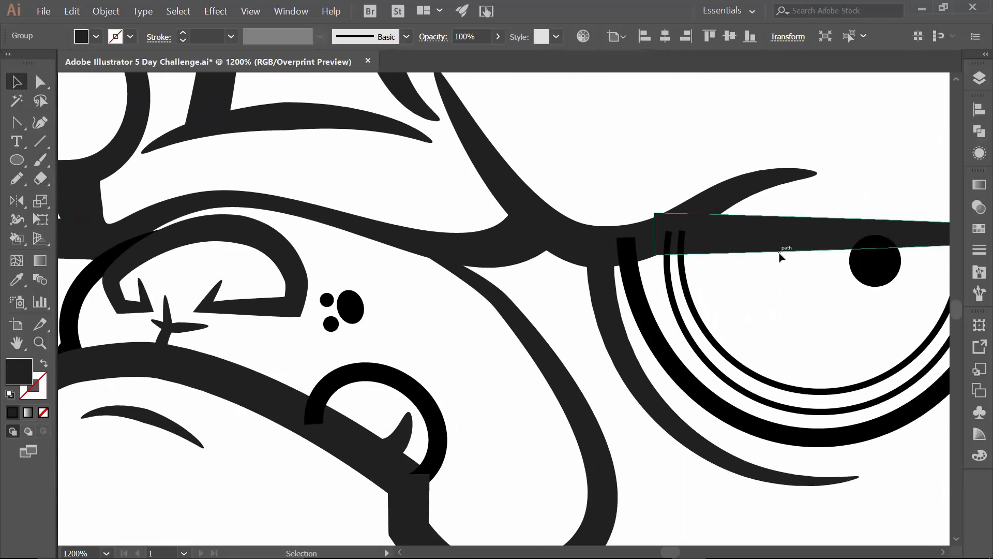
{"action": "key", "text": "shift+e"}
{"action": "mouse_move", "coordinate": [696, 195]}
{"action": "left_mouse_down"}
{"action": "mouse_move", "coordinate": [696, 186]}
{"action": "mouse_move", "coordinate": [660, 218]}
{"action": "left_mouse_up"}
{"action": "key", "text": "ctrl+z"}
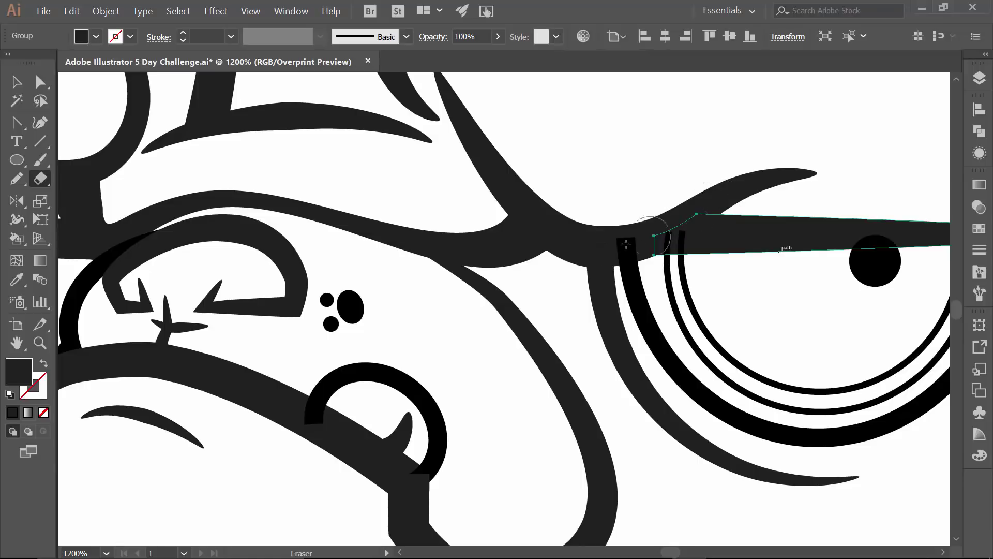
Pan around the eyes to centre the face and select the brow shape over the nose
{"action": "mouse_move", "coordinate": [588, 411]}
{"action": "left_mouse_down"}
{"action": "mouse_move", "coordinate": [619, 255]}
{"action": "mouse_move", "coordinate": [810, 328]}
{"action": "mouse_move", "coordinate": [492, 290]}
{"action": "left_mouse_up"}
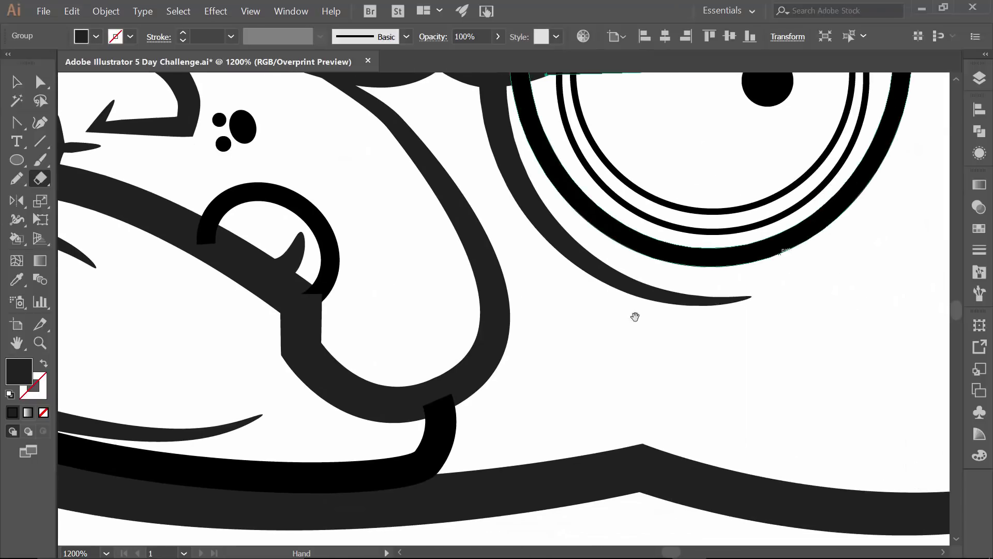
{"action": "mouse_move", "coordinate": [659, 312]}
{"action": "left_mouse_down"}
{"action": "mouse_move", "coordinate": [491, 259]}
{"action": "mouse_move", "coordinate": [317, 348]}
{"action": "left_mouse_up"}
{"action": "mouse_move", "coordinate": [683, 104]}
{"action": "left_mouse_down"}
{"action": "mouse_move", "coordinate": [643, 410]}
{"action": "mouse_move", "coordinate": [507, 451]}
{"action": "left_mouse_up"}
{"action": "mouse_move", "coordinate": [642, 240]}
{"action": "left_mouse_down"}
{"action": "mouse_move", "coordinate": [696, 353]}
{"action": "mouse_move", "coordinate": [595, 462]}
{"action": "mouse_move", "coordinate": [716, 483]}
{"action": "left_mouse_up"}
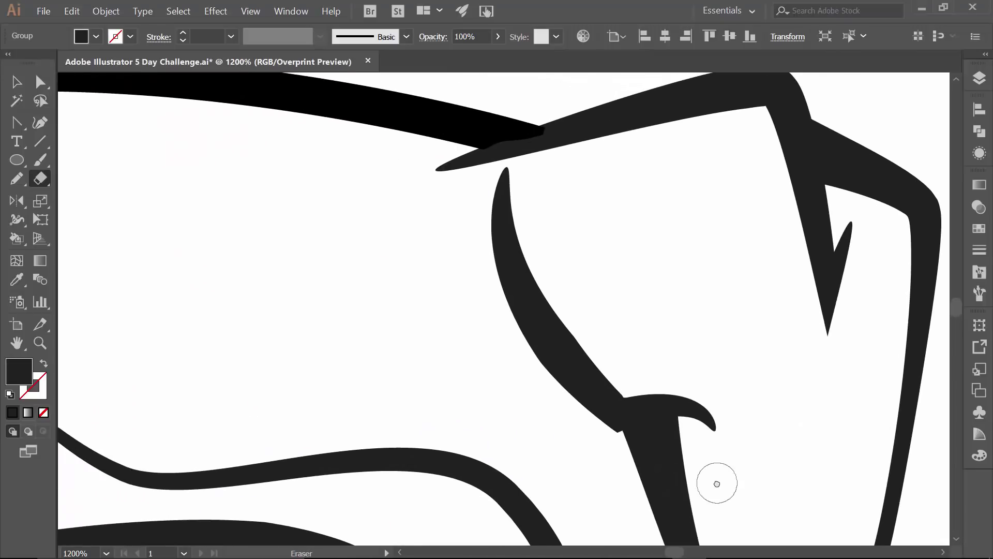
{"action": "scroll", "coordinate": [717, 484], "scroll_direction": "down", "scroll_amount": 2}
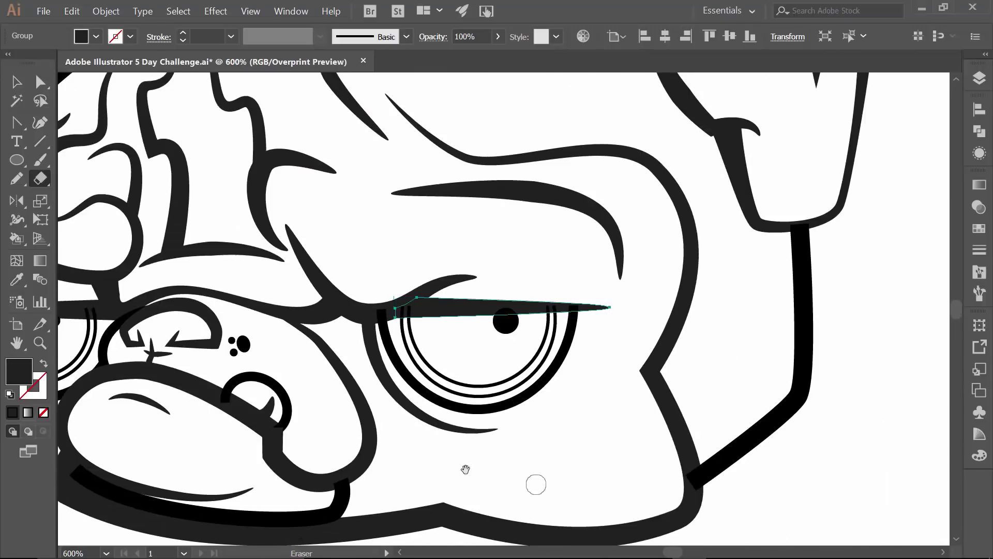
{"action": "left_click_drag", "start_coordinate": [170, 330], "coordinate": [333, 280]}
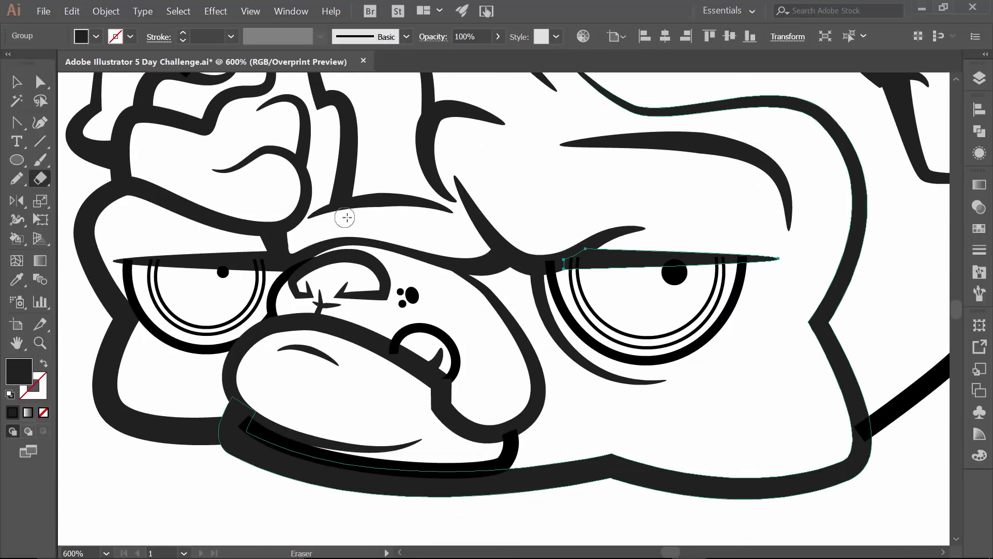
{"action": "key", "text": "v"}
{"action": "left_click", "coordinate": [402, 253]}
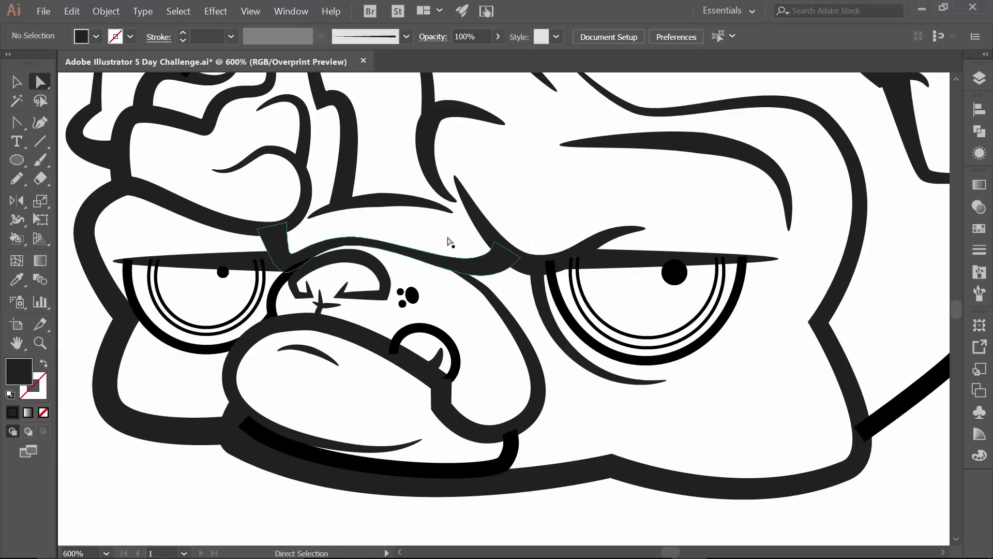
Select all artwork on the top layer and Unite it in Pathfinder
{"action": "key", "text": "ctrl+minus"}
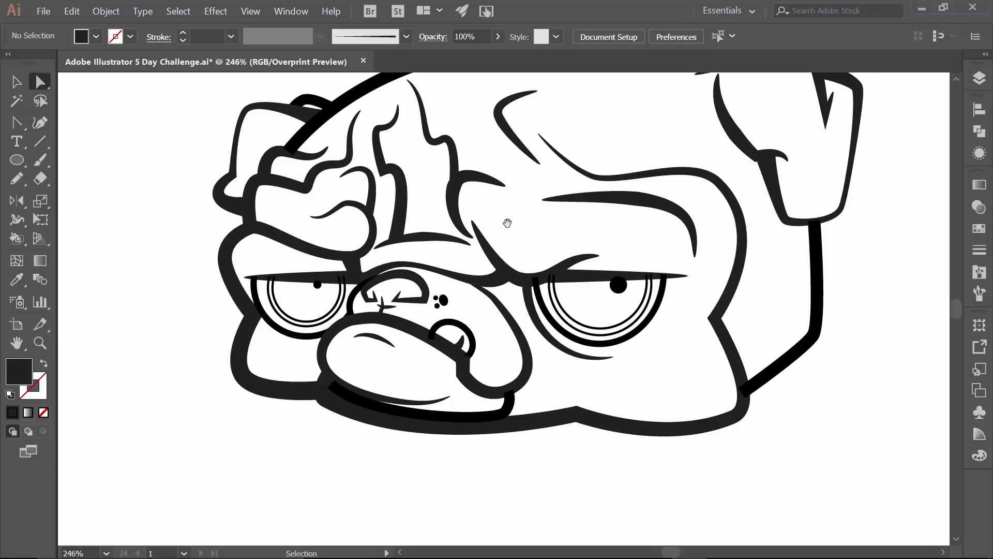
{"action": "left_click", "coordinate": [979, 77]}
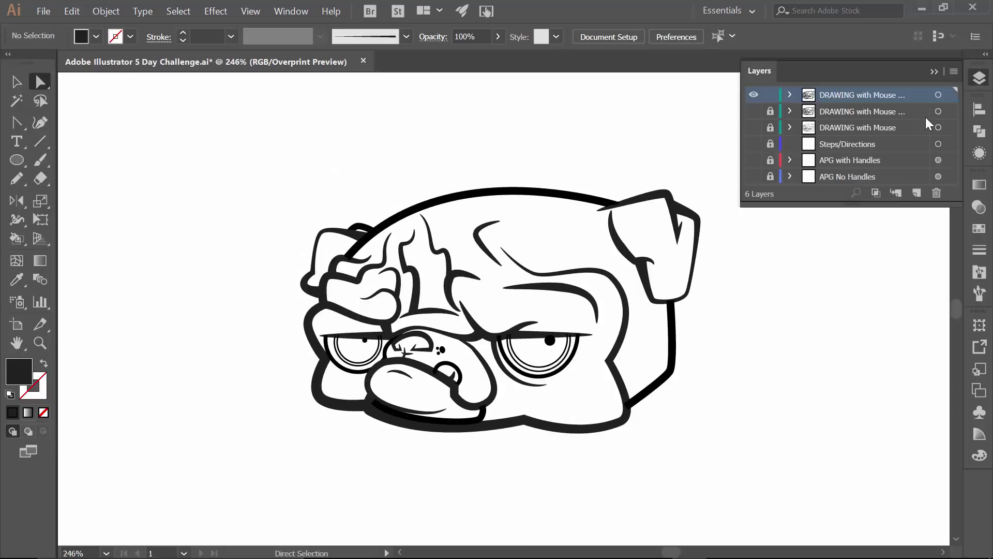
{"action": "left_click", "coordinate": [939, 96]}
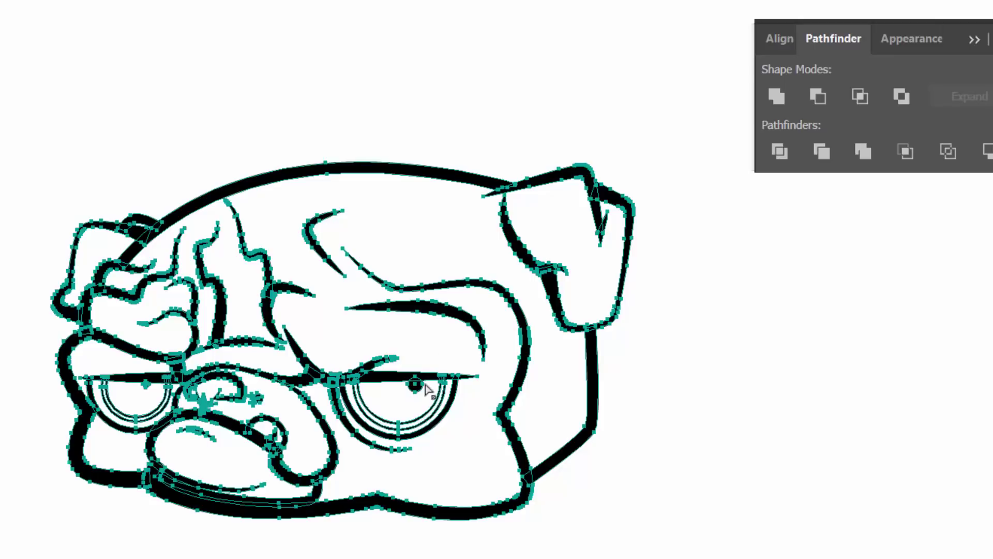
{"action": "left_click", "coordinate": [778, 94]}
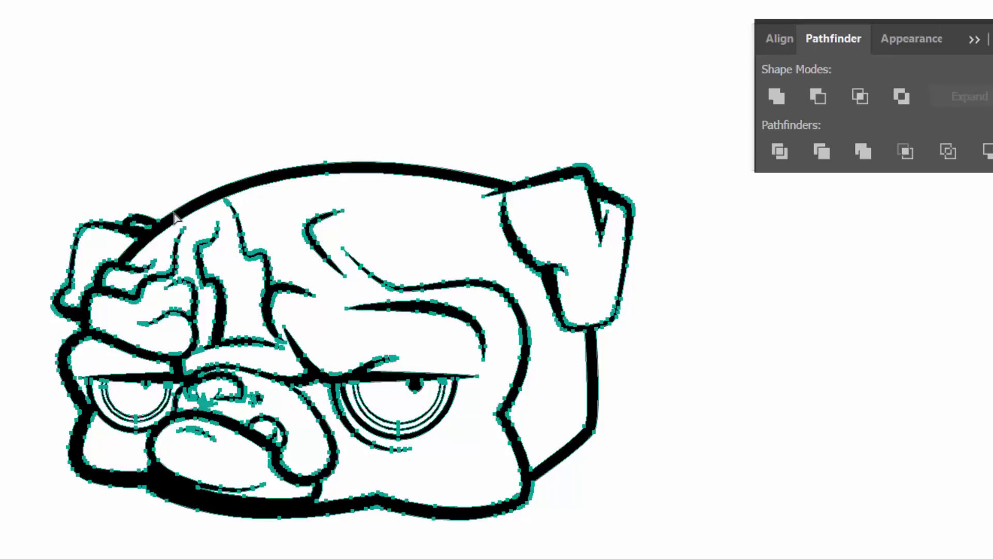
Zoom in on the face to check the merged pug shape, then clear the selection
{"action": "key", "text": "ctrl+plus"}
{"action": "key", "text": "ctrl+plus"}
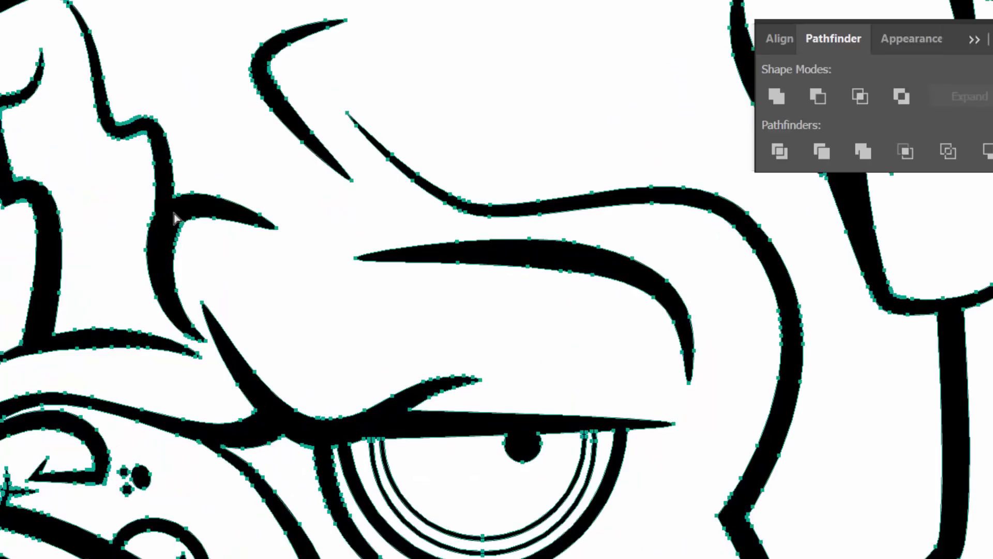
{"action": "left_click", "coordinate": [326, 299]}
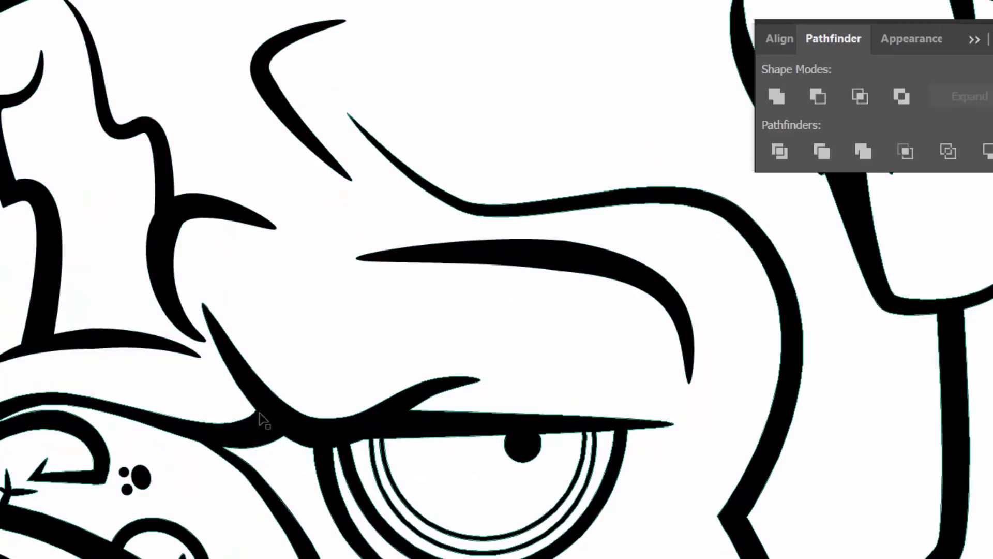
{"action": "left_click", "coordinate": [431, 398]}
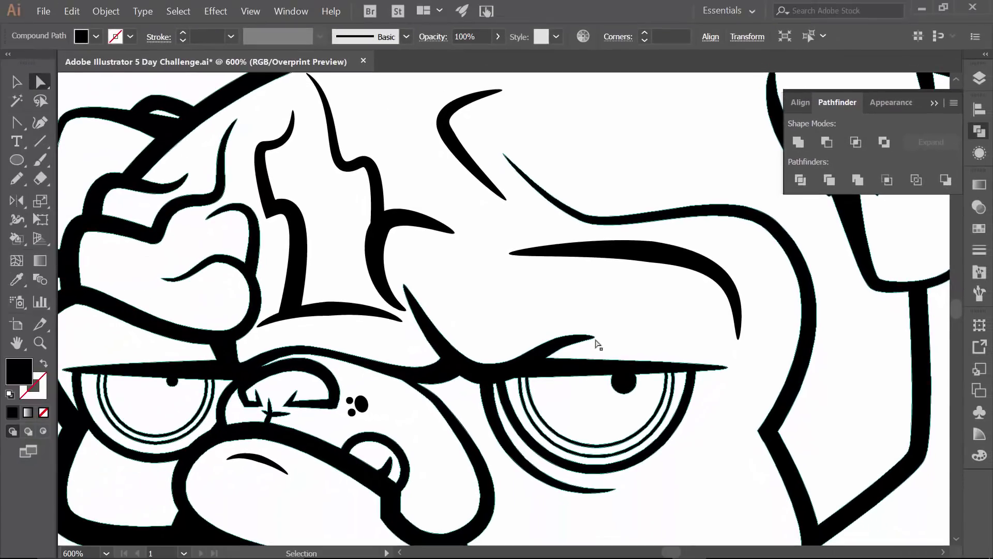
{"action": "scroll", "coordinate": [597, 344], "scroll_direction": "down", "scroll_amount": 5}
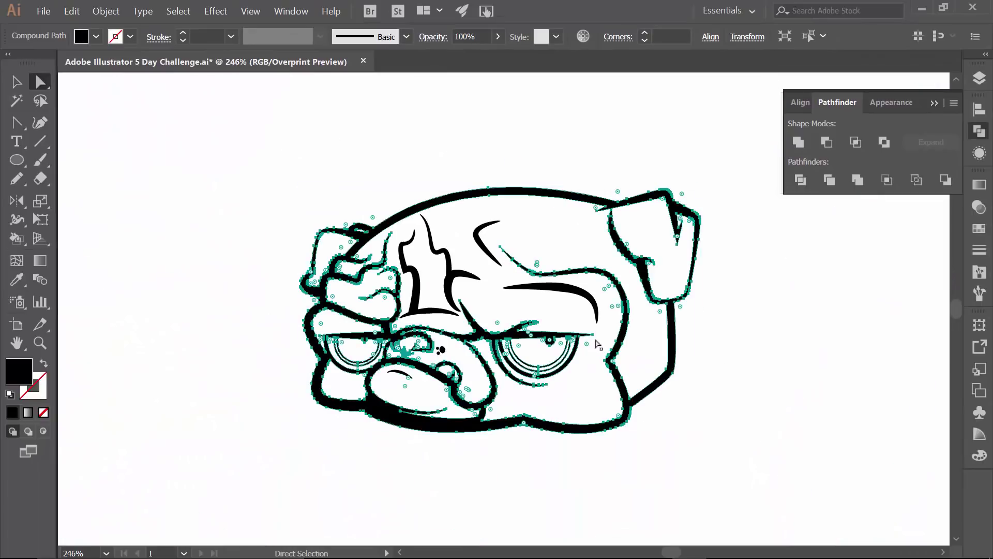
{"action": "key", "text": "v"}
{"action": "left_click", "coordinate": [170, 151]}
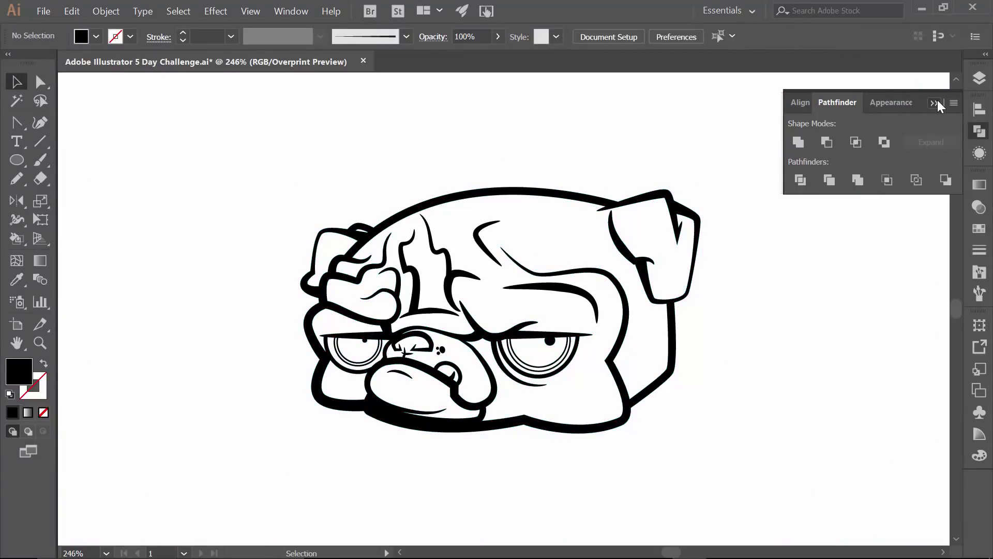
Collapse the Pathfinder panel and save the pug drawing
{"action": "left_click", "coordinate": [935, 103]}
{"action": "left_click", "coordinate": [44, 11]}
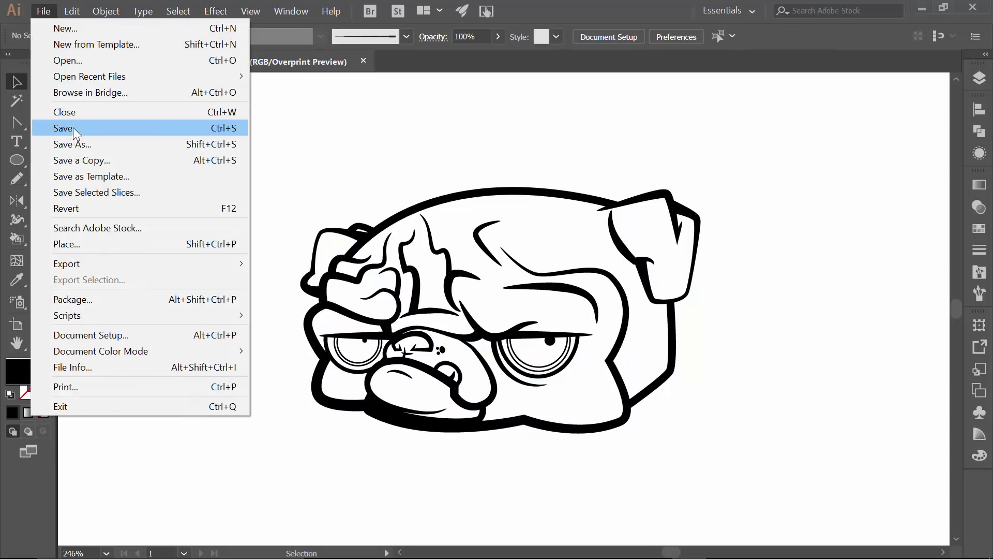
{"action": "left_click", "coordinate": [73, 127]}
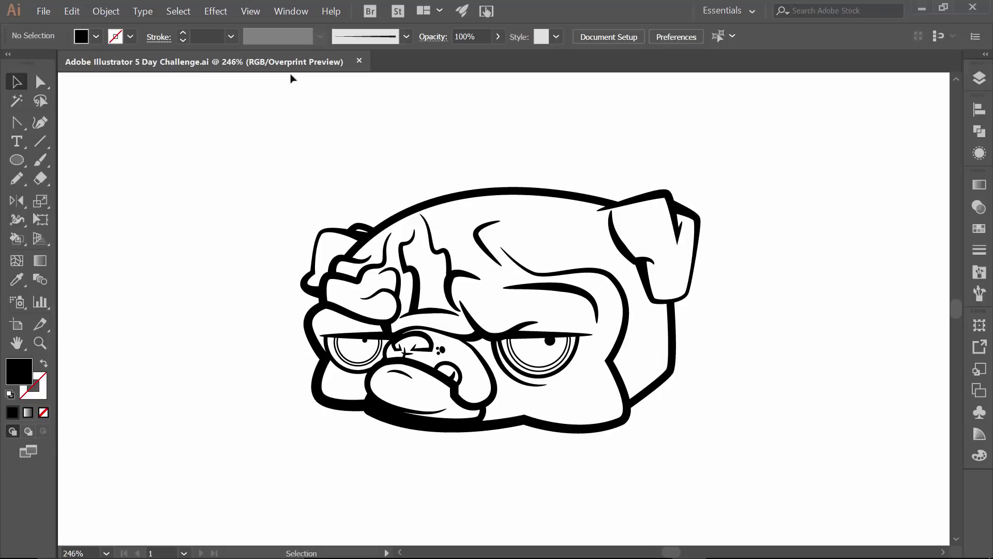
{"action": "left_click", "coordinate": [979, 293]}
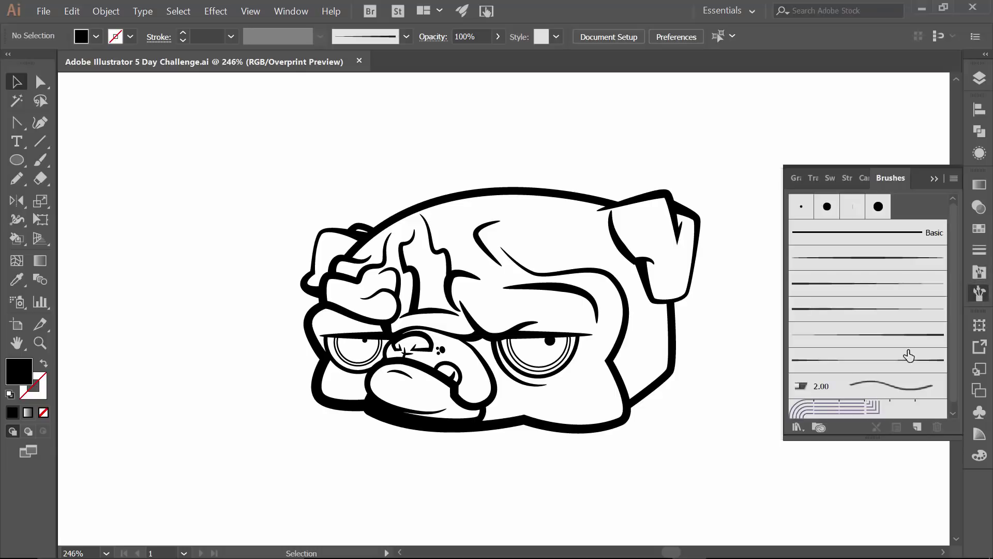
{"action": "left_click", "coordinate": [797, 428]}
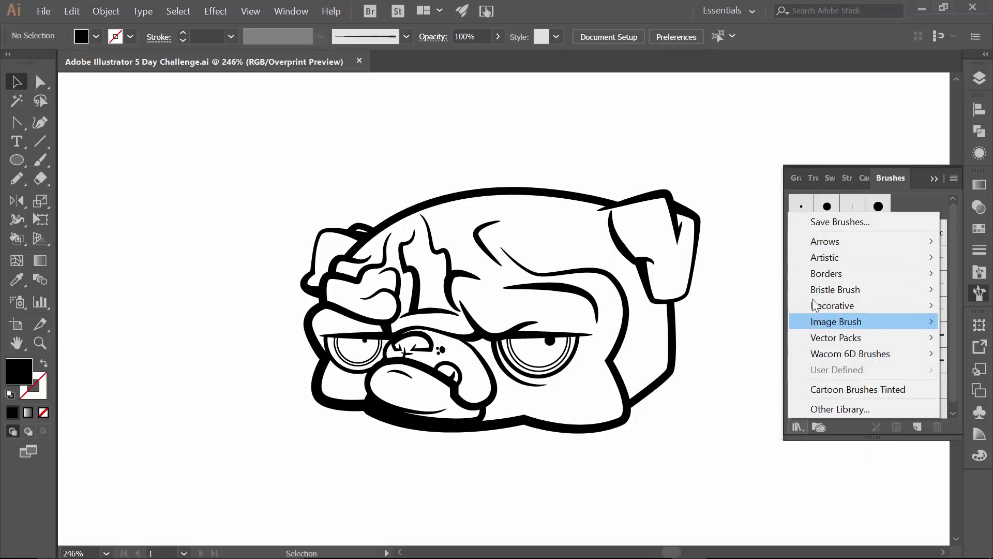
{"action": "left_click", "coordinate": [765, 237]}
{"action": "left_click", "coordinate": [934, 179]}
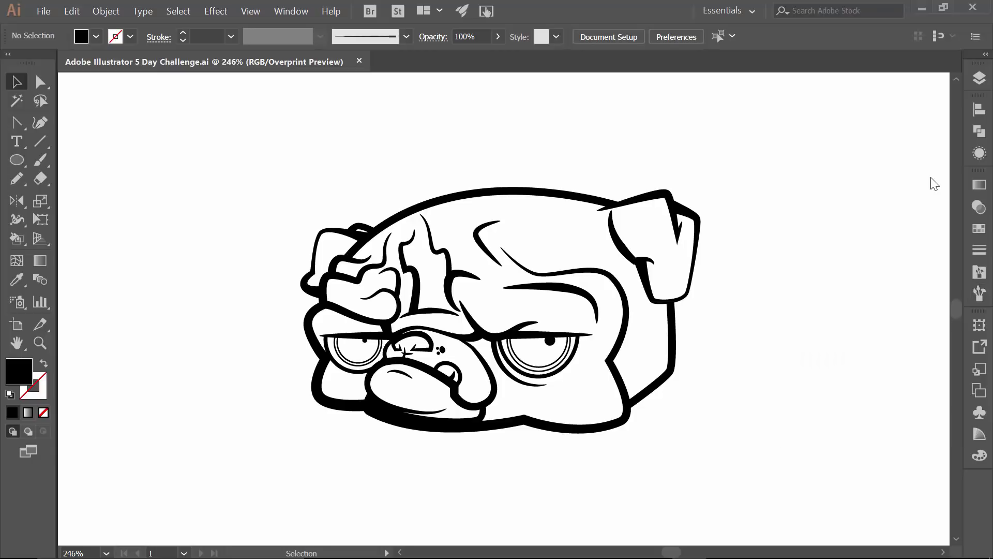